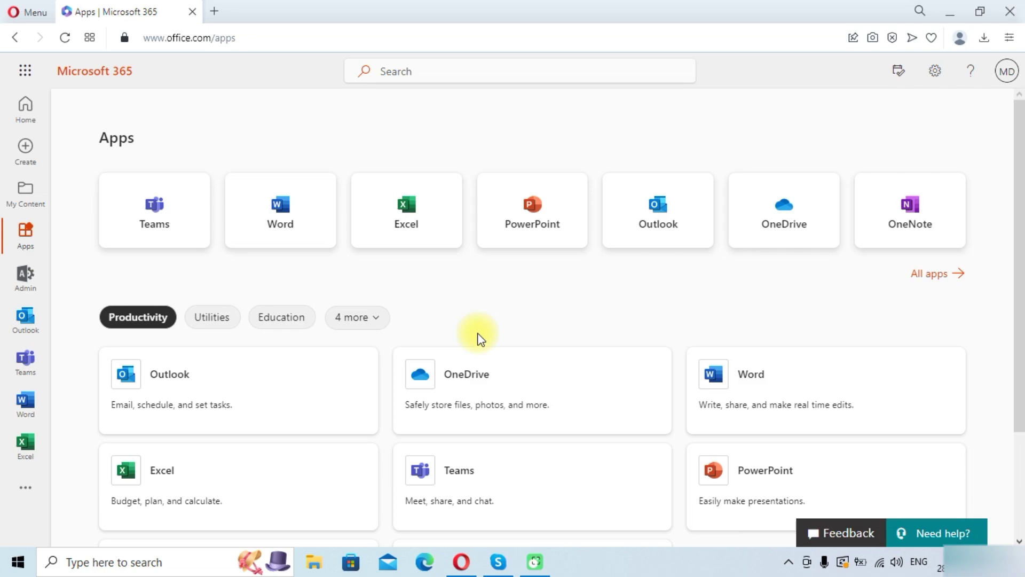
Open the SharePoint admin center from the Microsoft 365 admin center's full Admin centers list.
{"action": "left_click", "coordinate": [24, 280]}
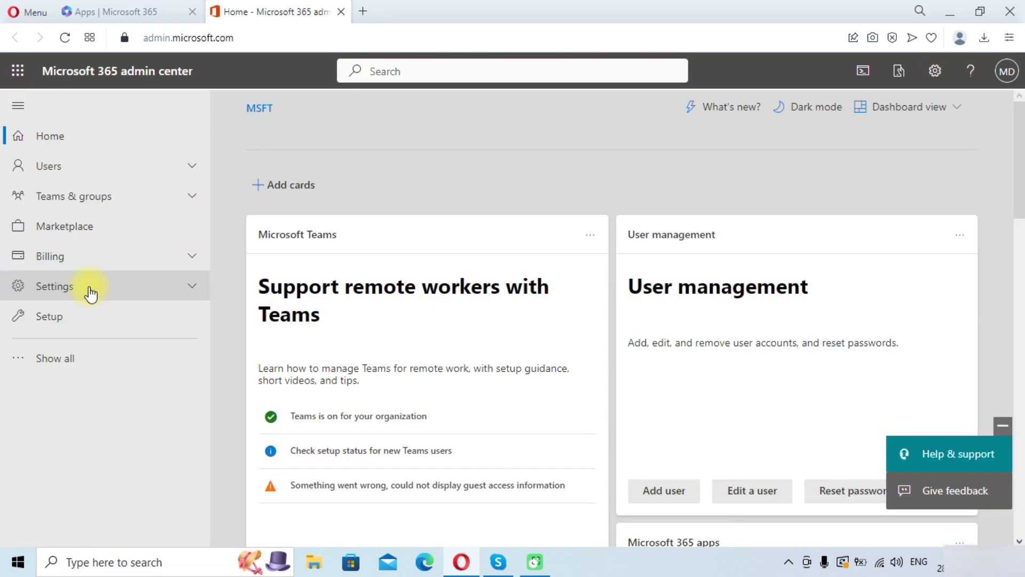
{"action": "left_click", "coordinate": [82, 360]}
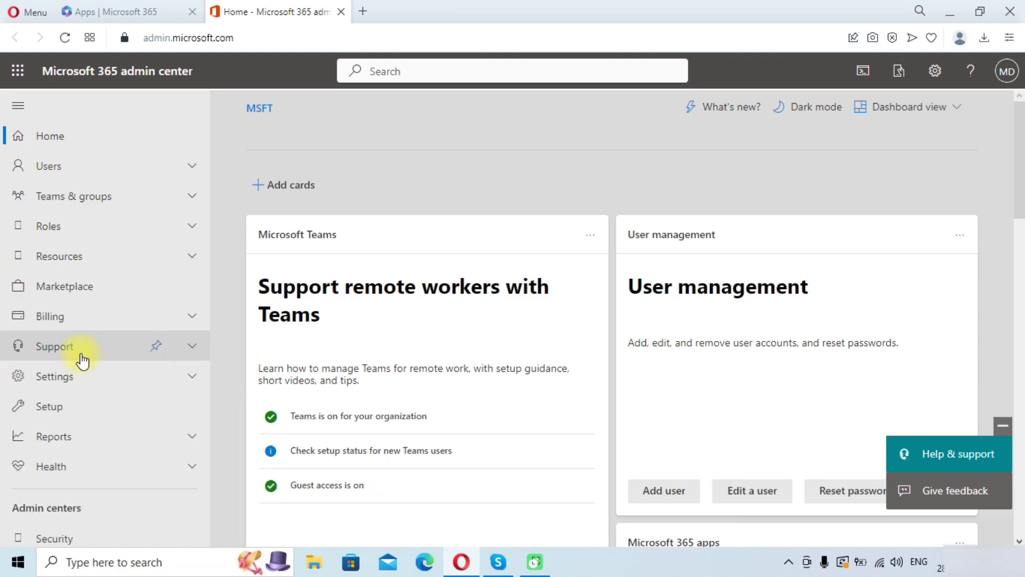
{"action": "scroll", "coordinate": [80, 352], "scroll_direction": "down", "scroll_amount": 3}
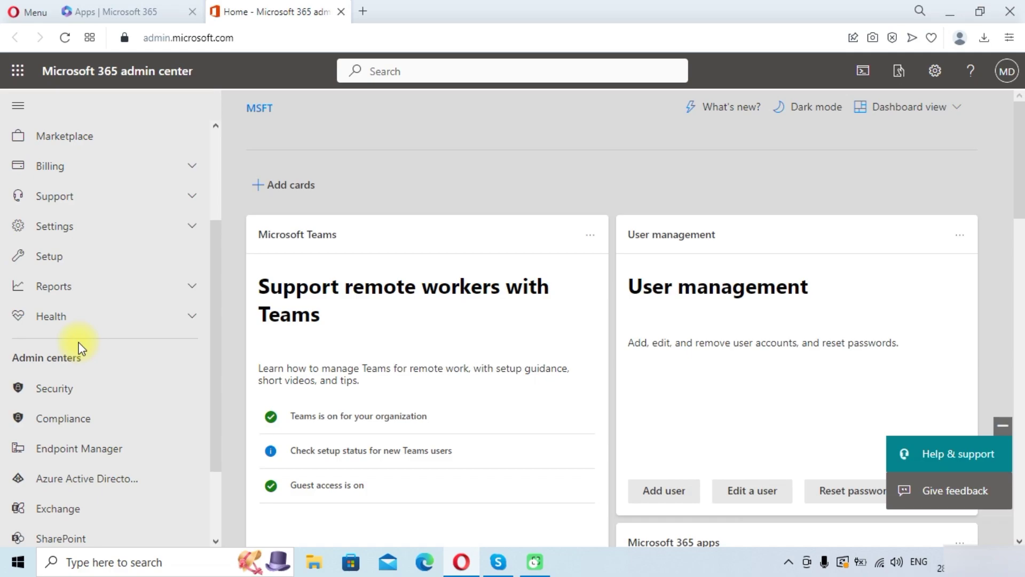
{"action": "scroll", "coordinate": [80, 348], "scroll_direction": "down", "scroll_amount": 2}
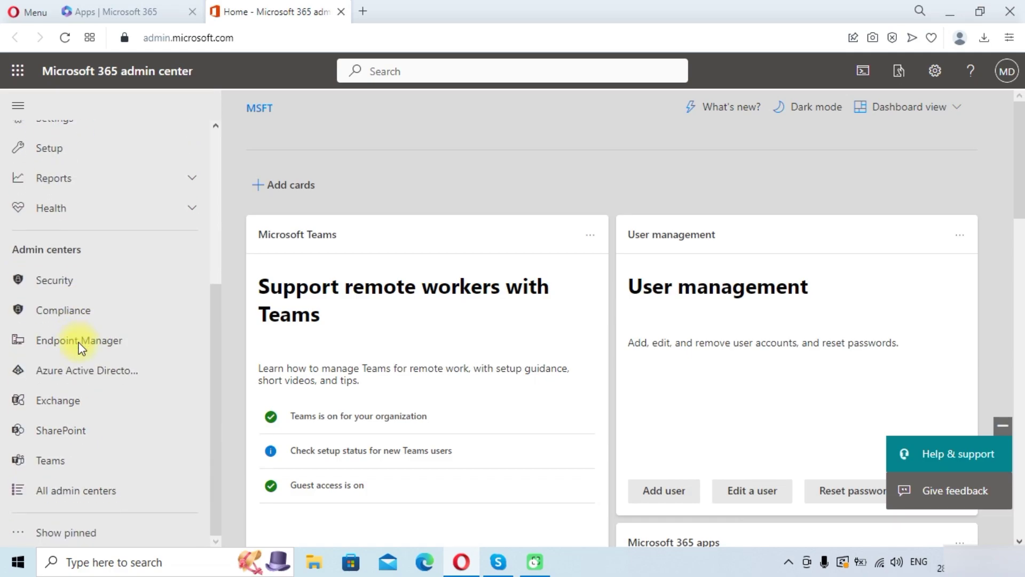
{"action": "left_click", "coordinate": [69, 432]}
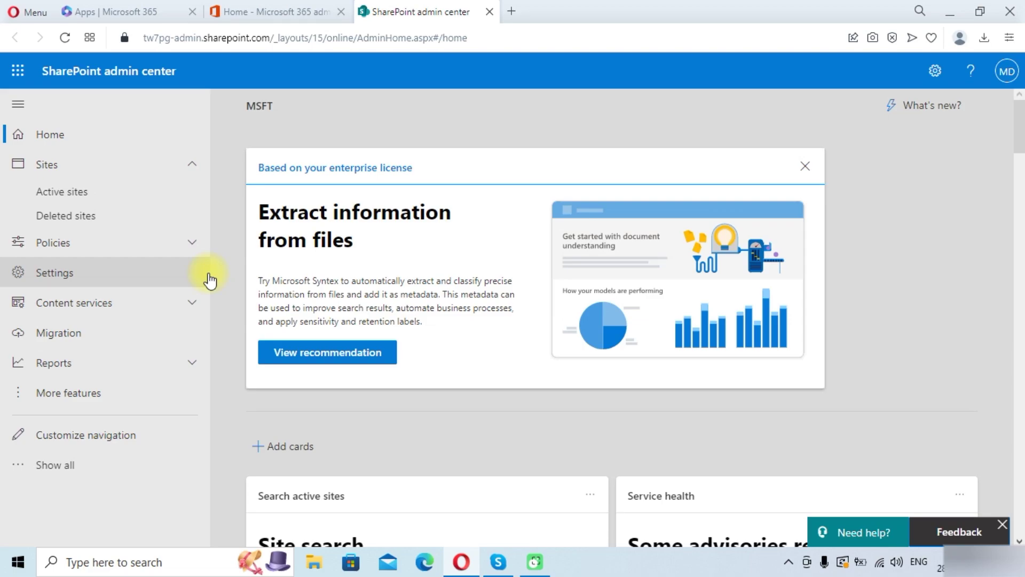
On the Migration page, start the Google Workspace migration with Get started.
{"action": "left_click", "coordinate": [79, 340]}
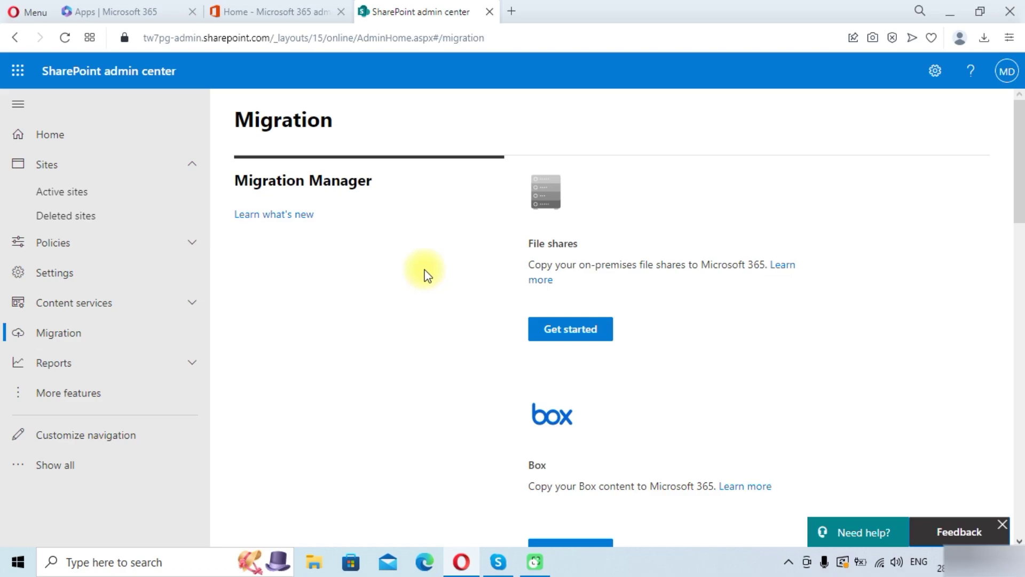
{"action": "scroll", "coordinate": [446, 278], "scroll_direction": "down", "scroll_amount": 5}
{"action": "scroll", "coordinate": [448, 279], "scroll_direction": "down", "scroll_amount": 6}
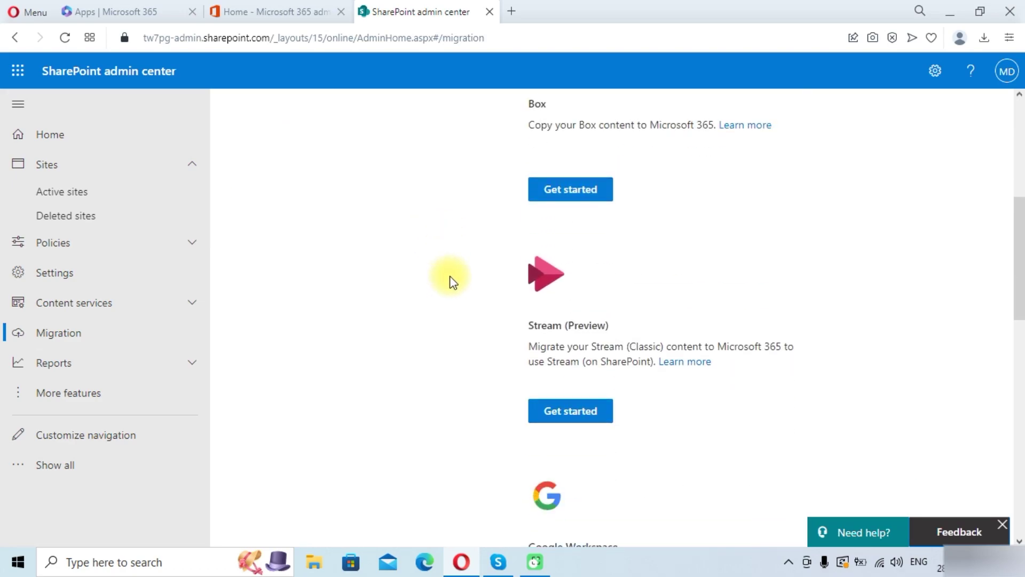
{"action": "scroll", "coordinate": [459, 284], "scroll_direction": "up", "scroll_amount": 1}
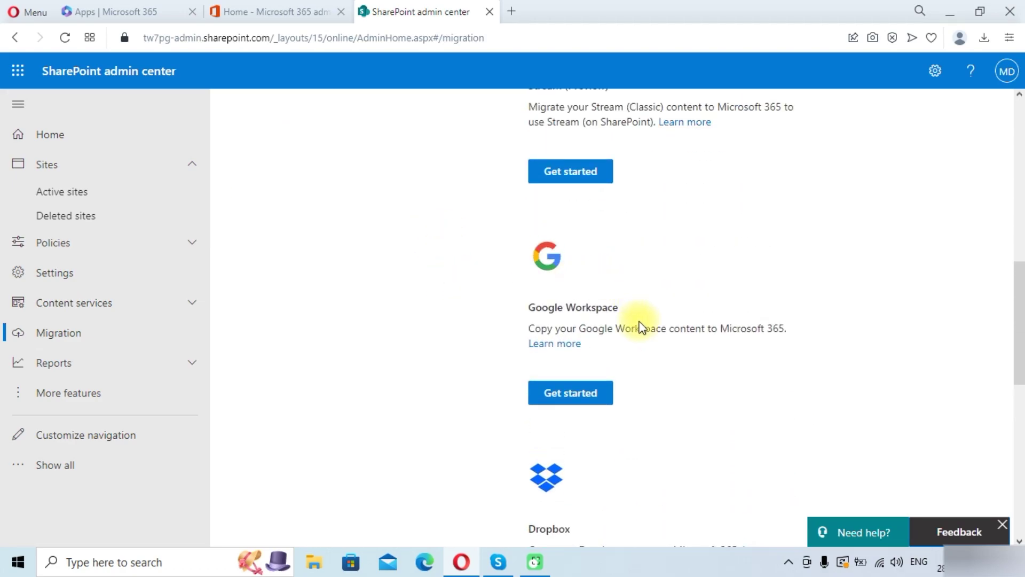
{"action": "left_click", "coordinate": [598, 395]}
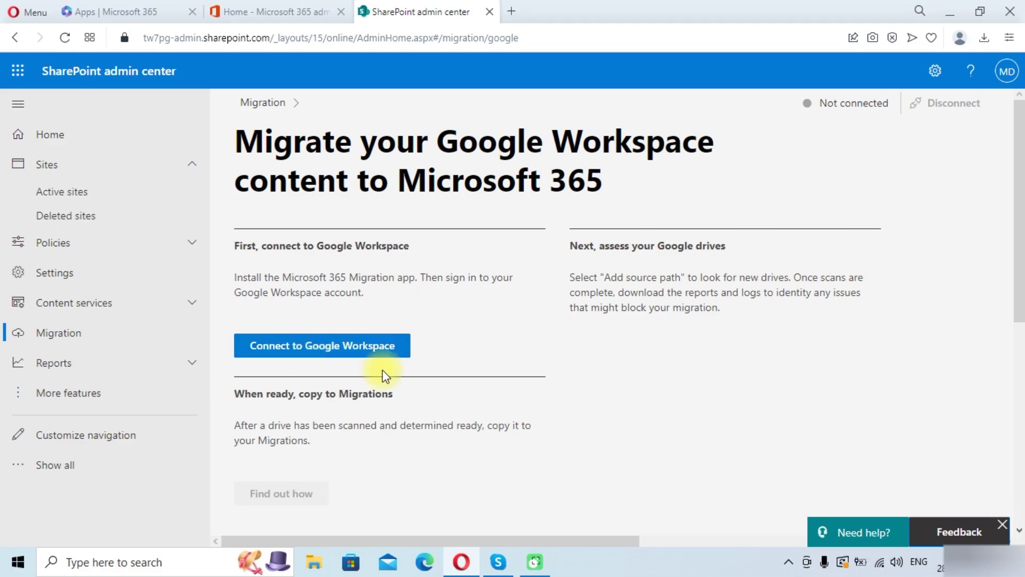
Begin connecting Google Workspace and choose Admin install for the Microsoft 365 migration app on Marketplace.
{"action": "left_click", "coordinate": [272, 354]}
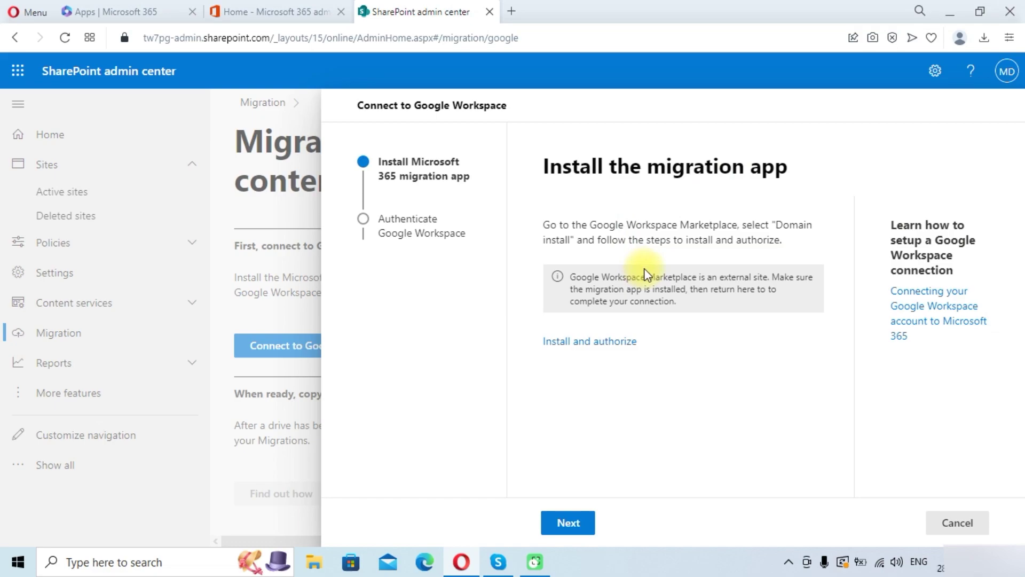
{"action": "left_click", "coordinate": [583, 345]}
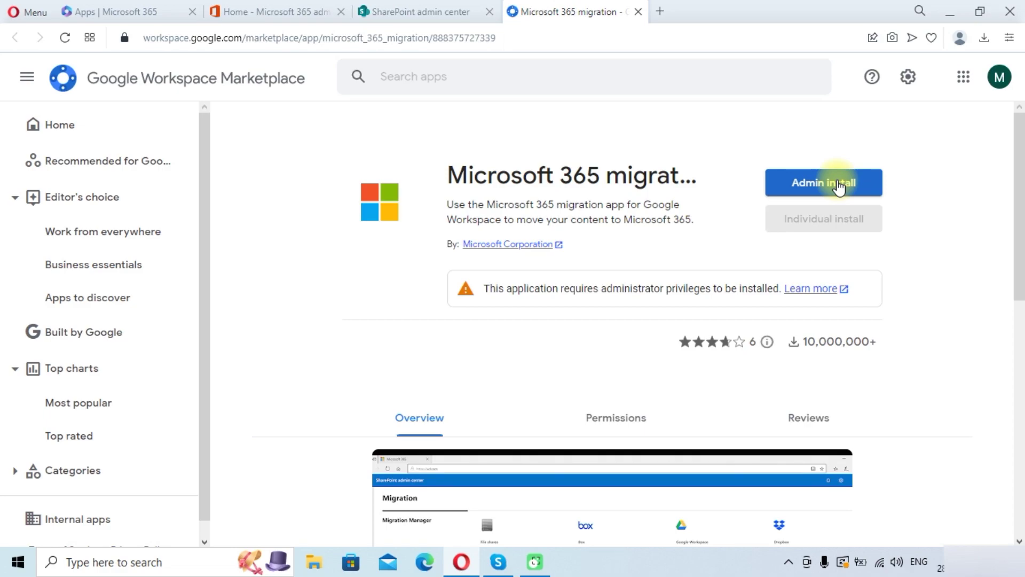
{"action": "left_click", "coordinate": [839, 187]}
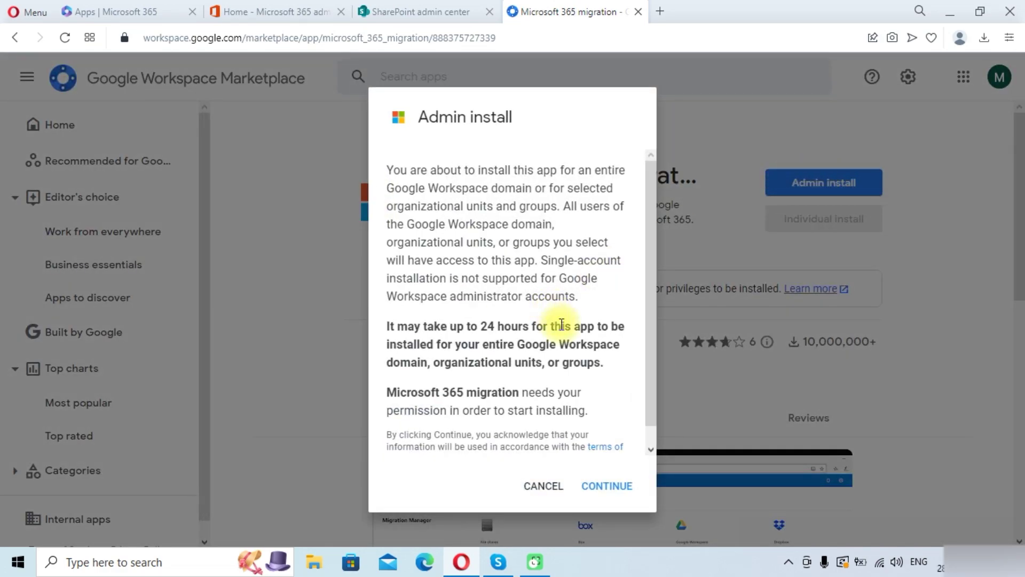
Install the migration app for everyone at your organization, accepting the terms, then return to SharePoint.
{"action": "scroll", "coordinate": [565, 342], "scroll_direction": "down", "scroll_amount": 1}
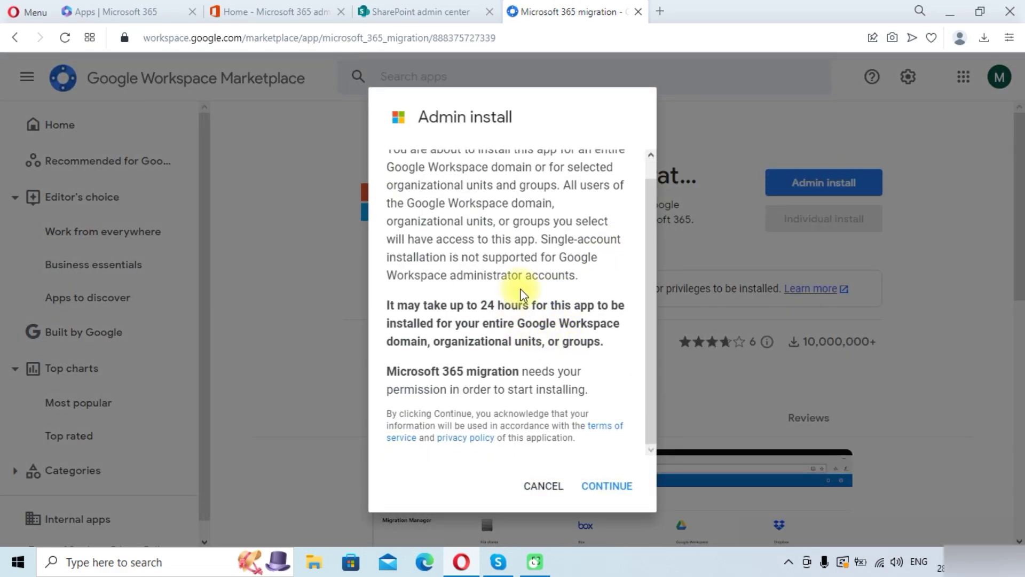
{"action": "left_click", "coordinate": [604, 487]}
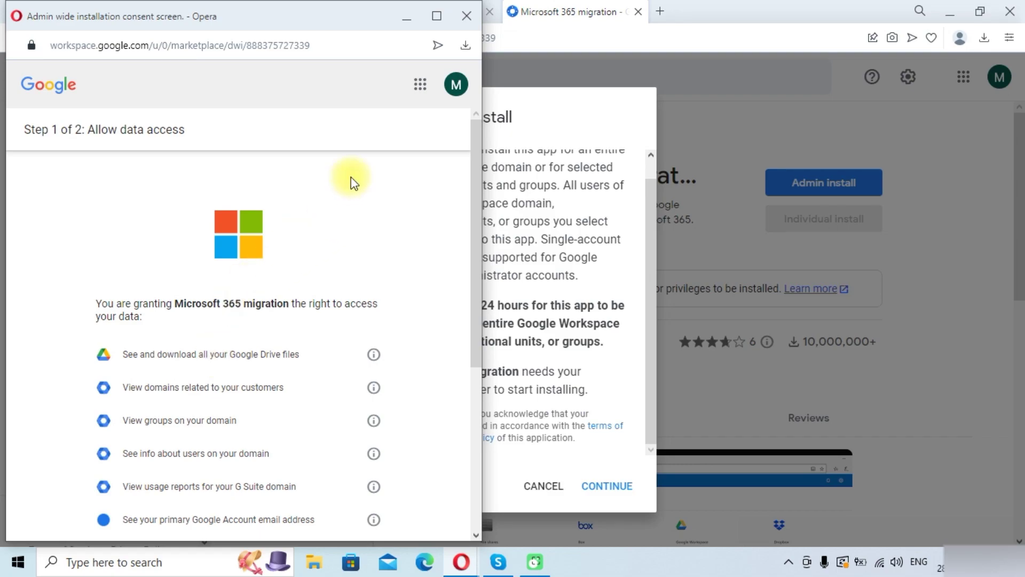
{"action": "left_click_drag", "start_coordinate": [355, 12], "coordinate": [505, 1]}
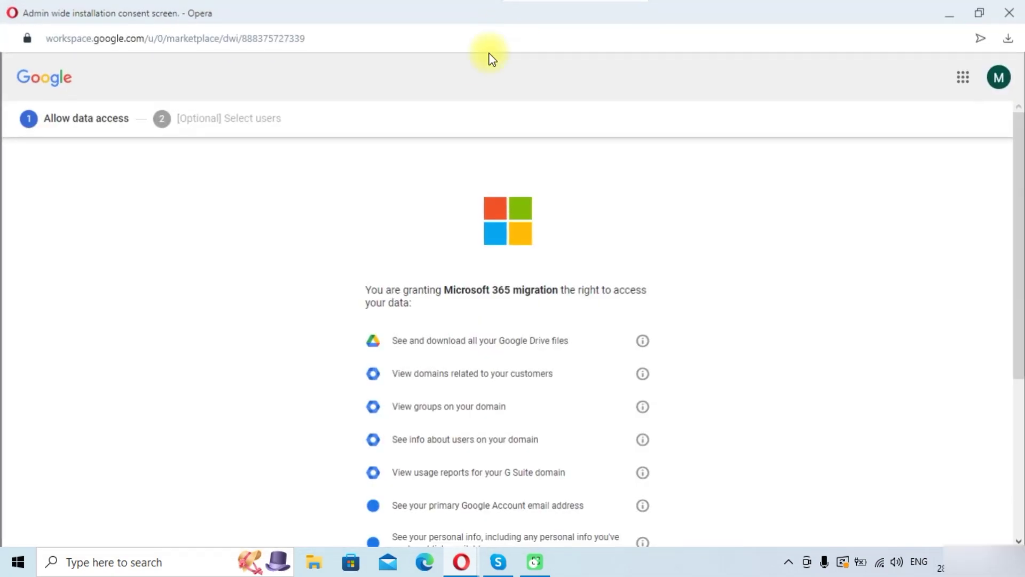
{"action": "scroll", "coordinate": [465, 310], "scroll_direction": "down", "scroll_amount": 3}
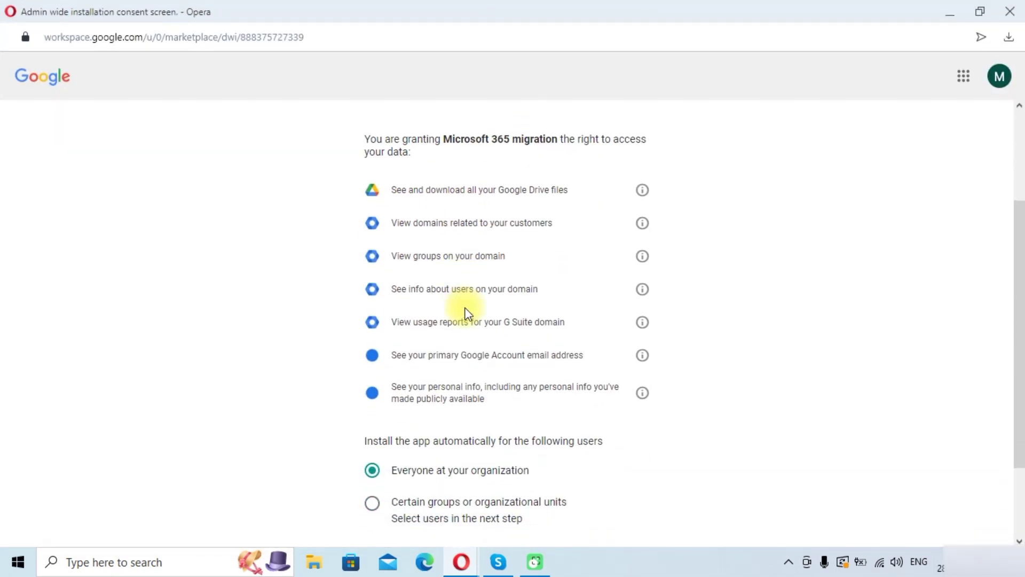
{"action": "scroll", "coordinate": [465, 311], "scroll_direction": "down", "scroll_amount": 2}
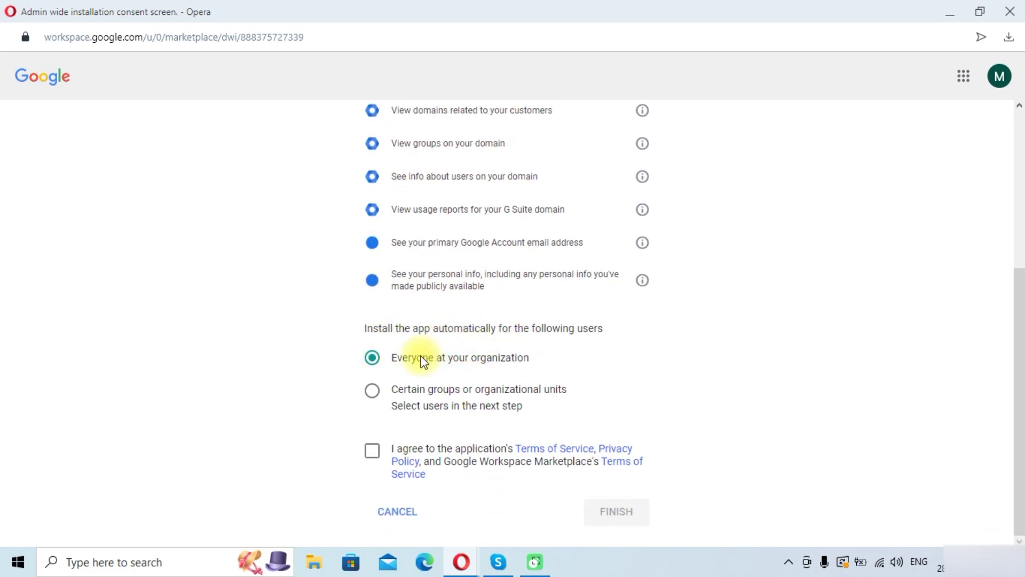
{"action": "left_click", "coordinate": [374, 453]}
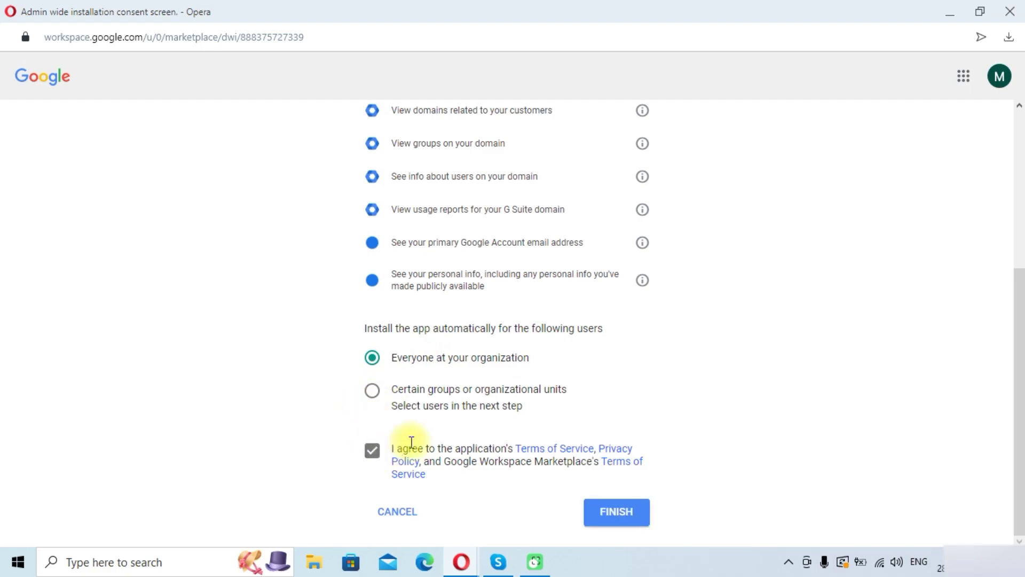
{"action": "left_click", "coordinate": [621, 514]}
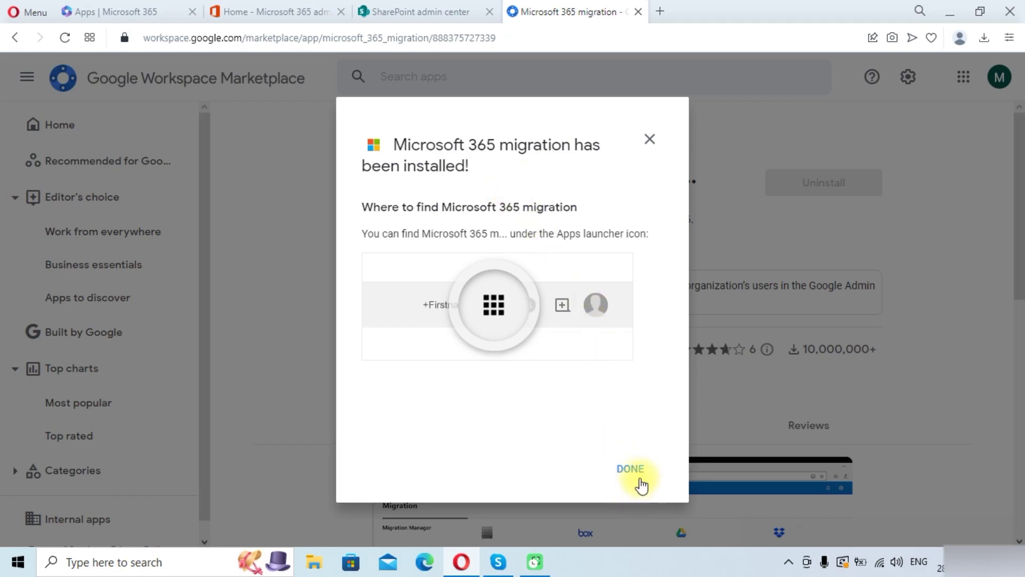
{"action": "left_click", "coordinate": [638, 479]}
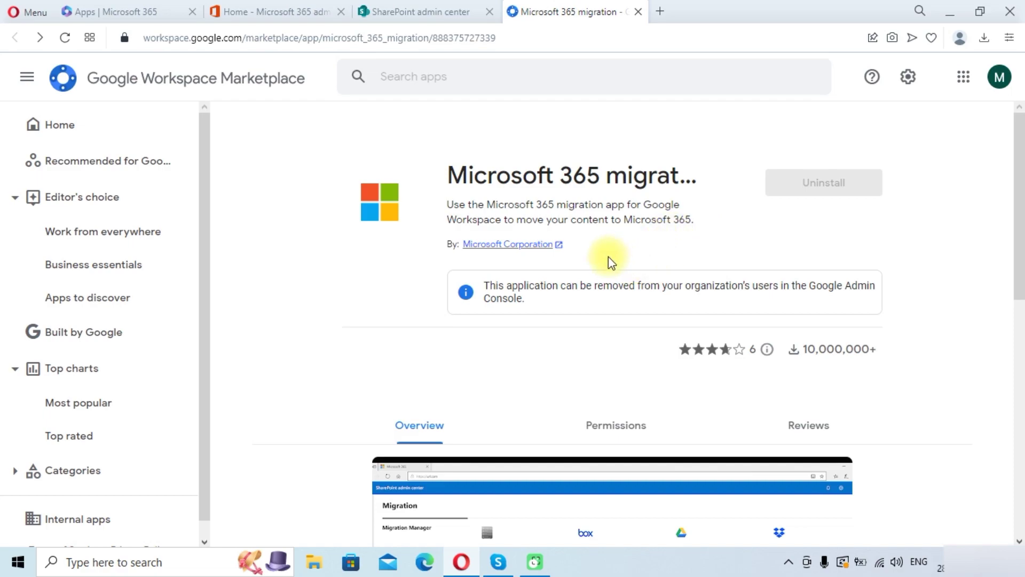
{"action": "left_click", "coordinate": [465, 10]}
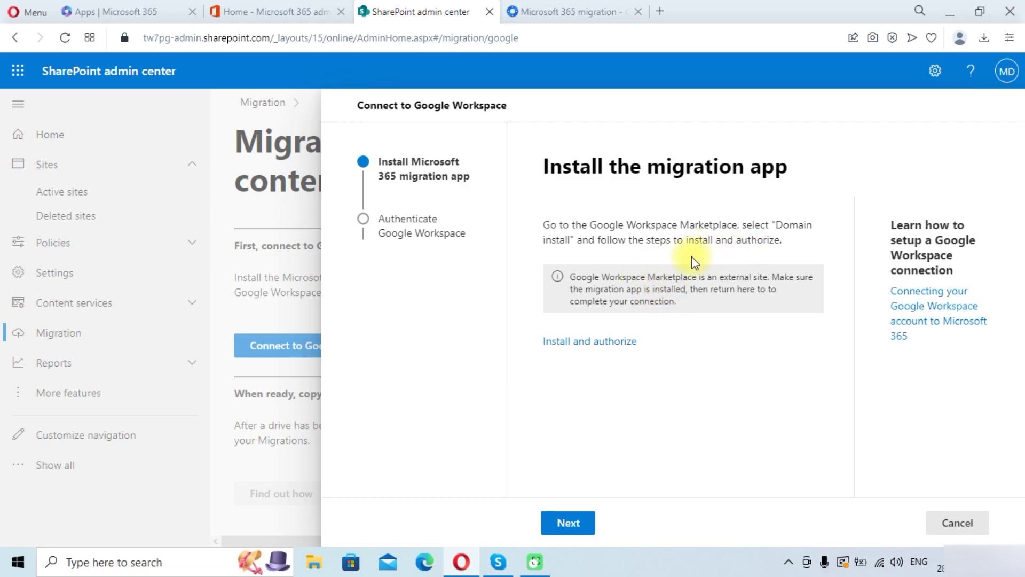
Sign in to Google Workspace with the admin account and finish the connection wizard.
{"action": "left_click", "coordinate": [568, 523]}
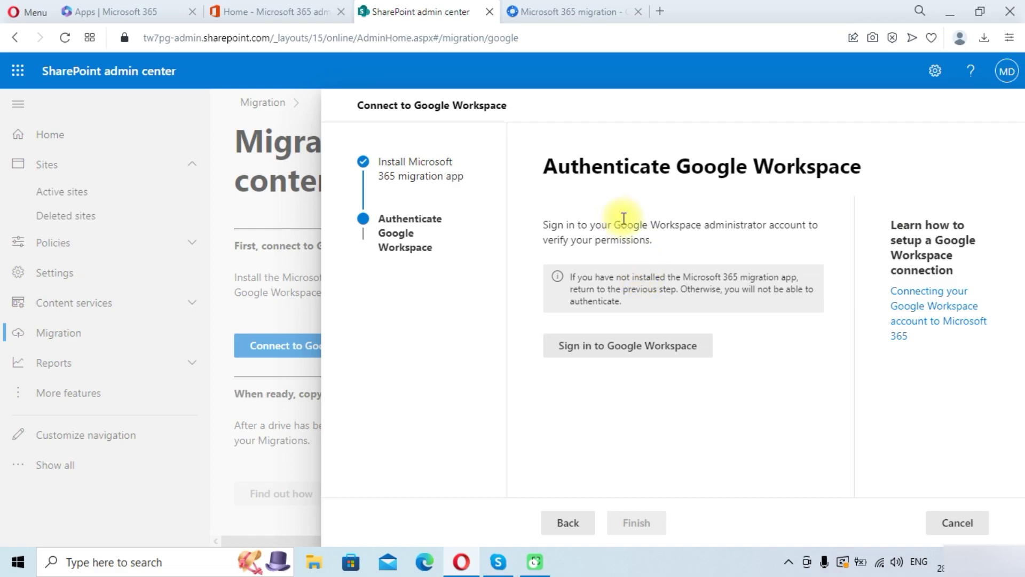
{"action": "left_click", "coordinate": [593, 359]}
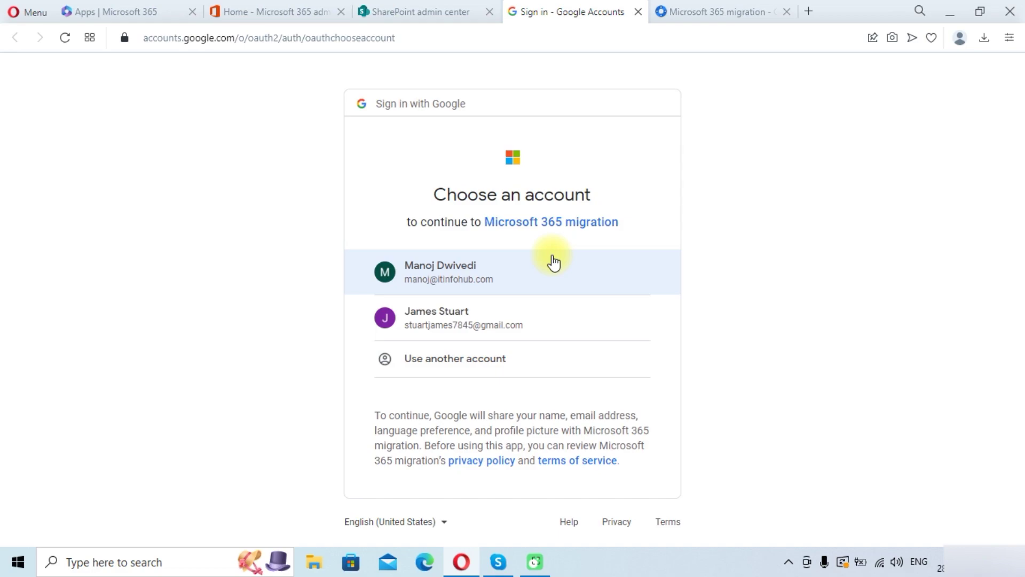
{"action": "left_click", "coordinate": [454, 277]}
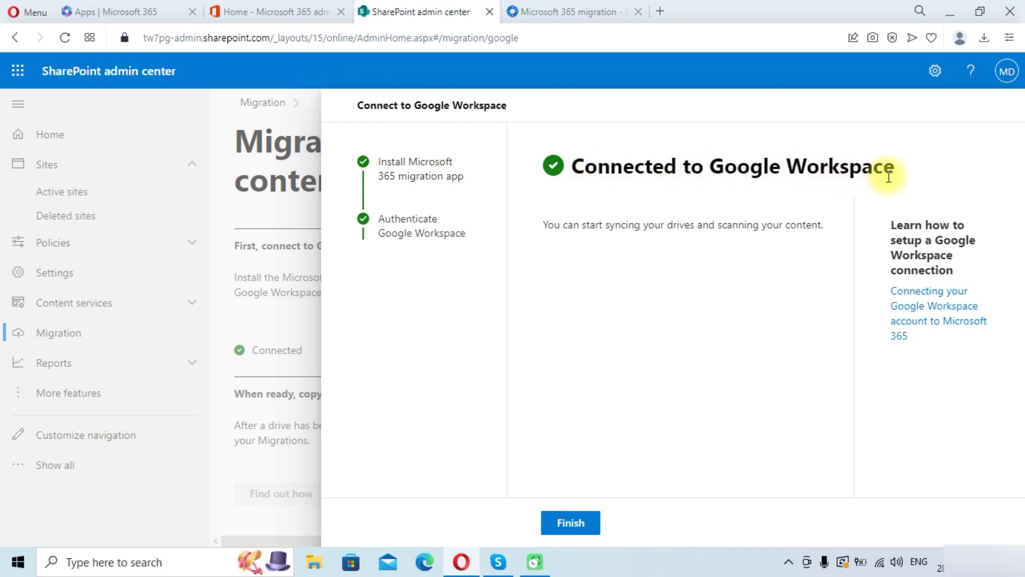
{"action": "left_click", "coordinate": [567, 524]}
Add a source path looking for new Google Workspace users and groups, with automatic content scanning.
{"action": "scroll", "coordinate": [385, 316], "scroll_direction": "down", "scroll_amount": 2}
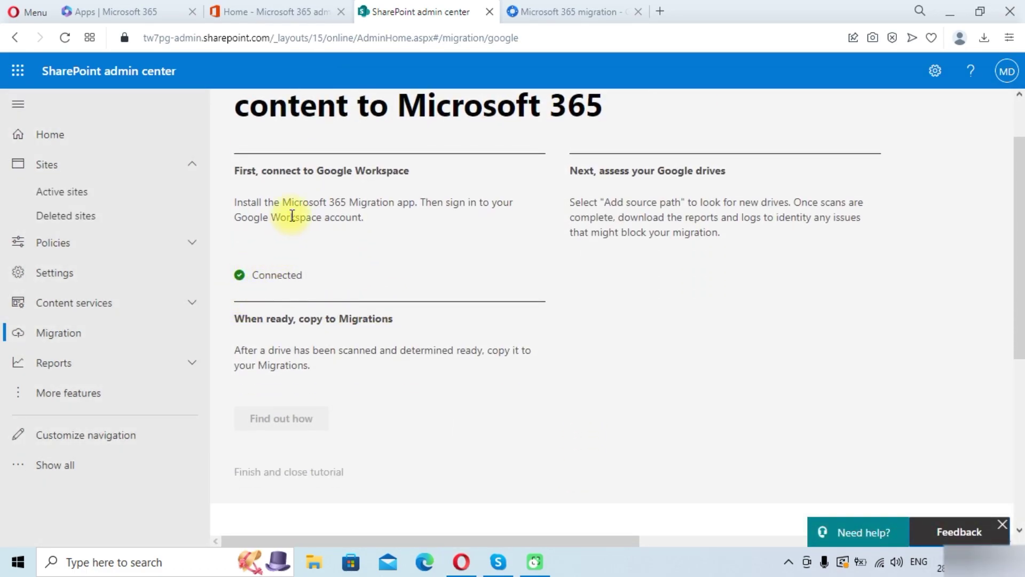
{"action": "scroll", "coordinate": [325, 259], "scroll_direction": "up", "scroll_amount": 2}
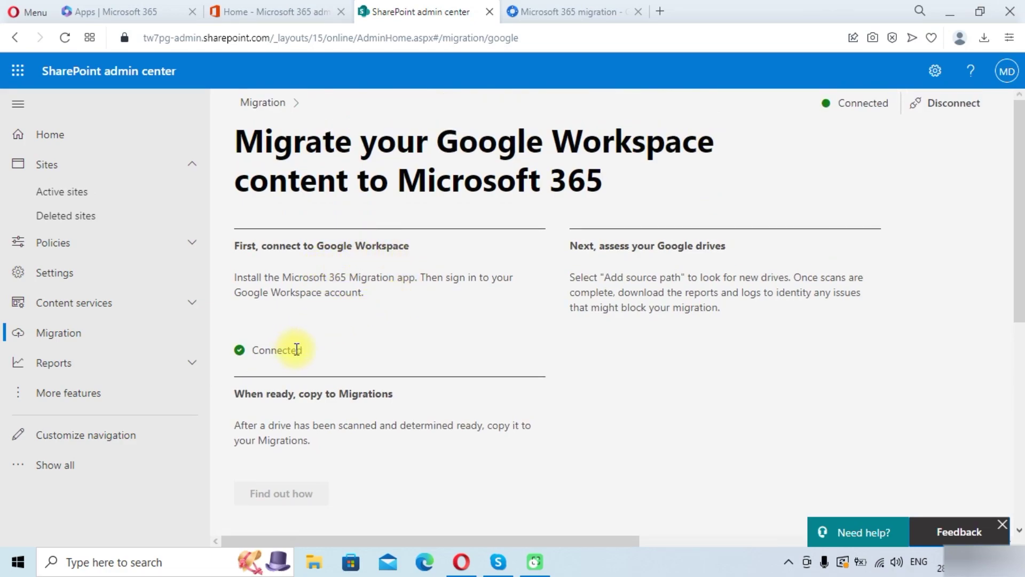
{"action": "scroll", "coordinate": [405, 262], "scroll_direction": "down", "scroll_amount": 8}
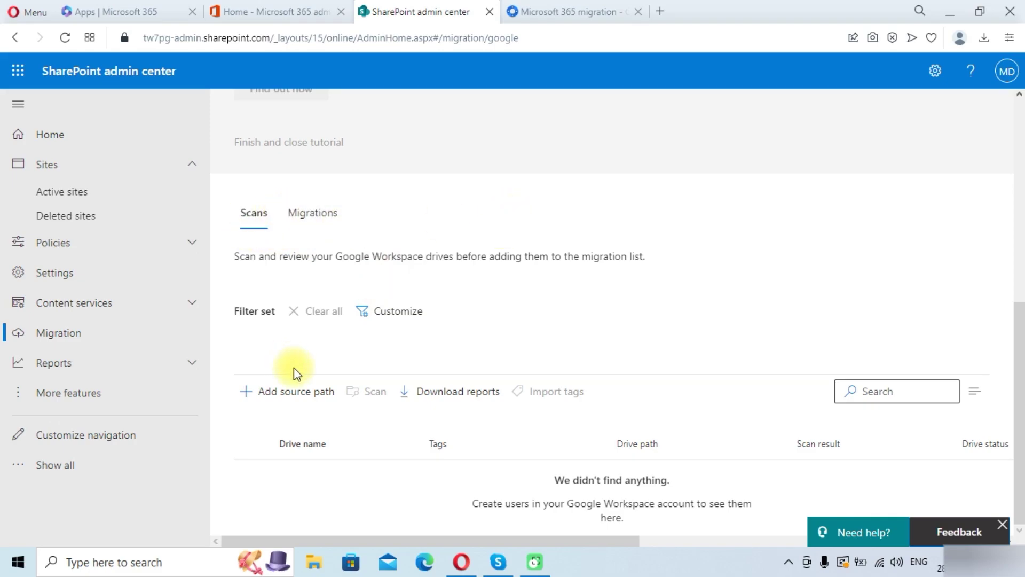
{"action": "left_click", "coordinate": [255, 400]}
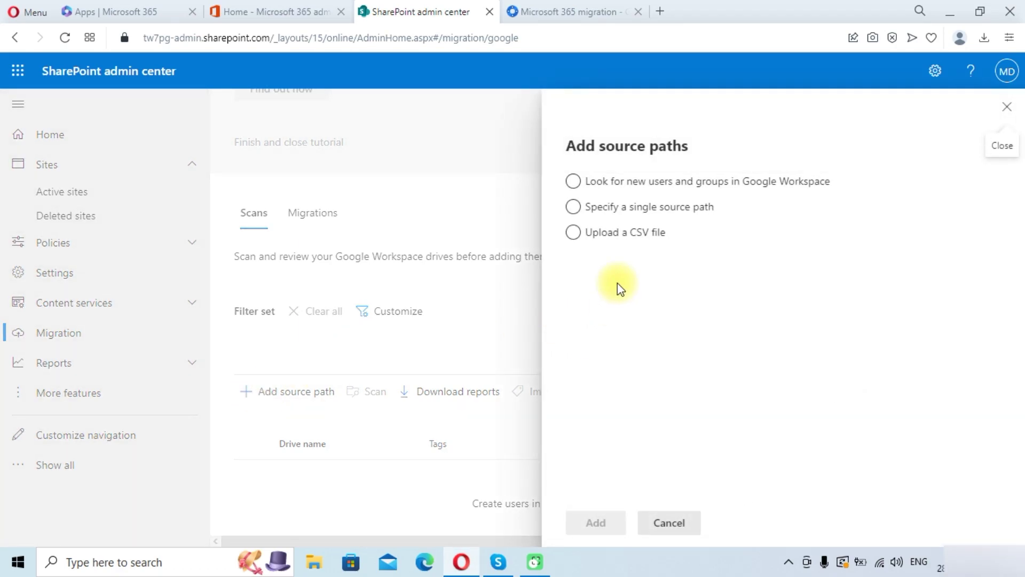
{"action": "left_click", "coordinate": [626, 183]}
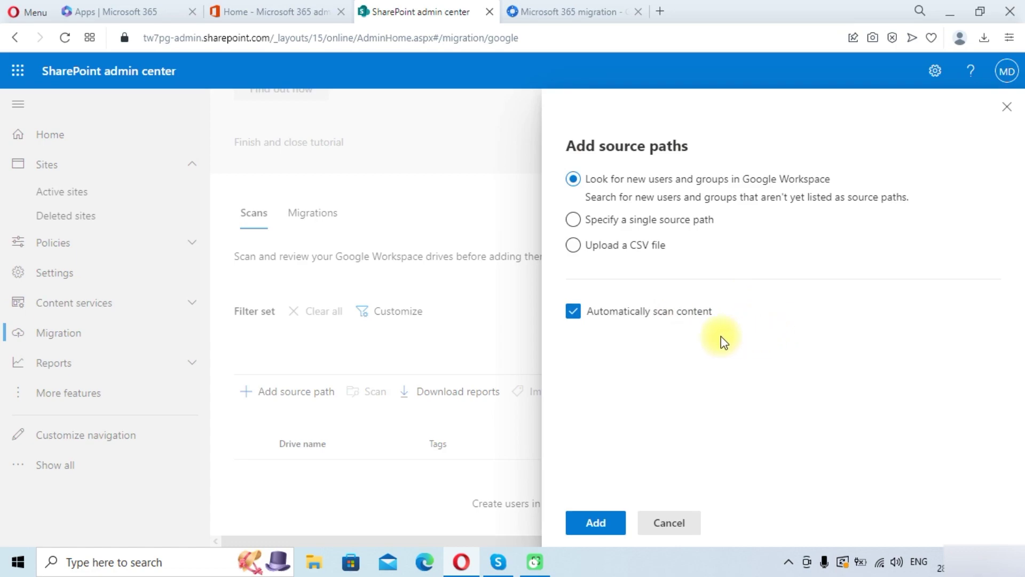
{"action": "left_click", "coordinate": [597, 523]}
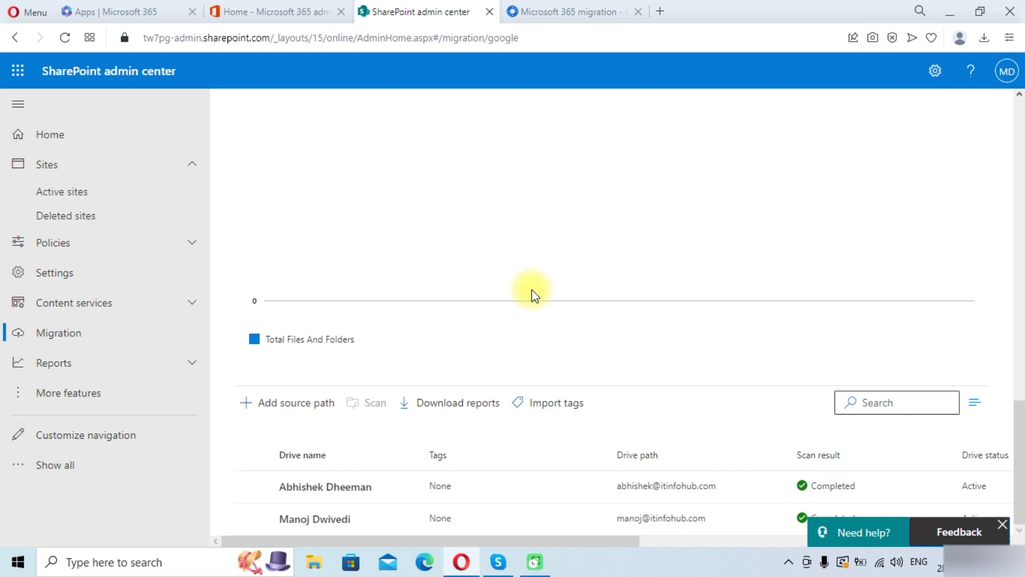
Select both scanned Google Workspace drives with Completed scan results.
{"action": "left_click", "coordinate": [251, 486]}
{"action": "left_click", "coordinate": [252, 519]}
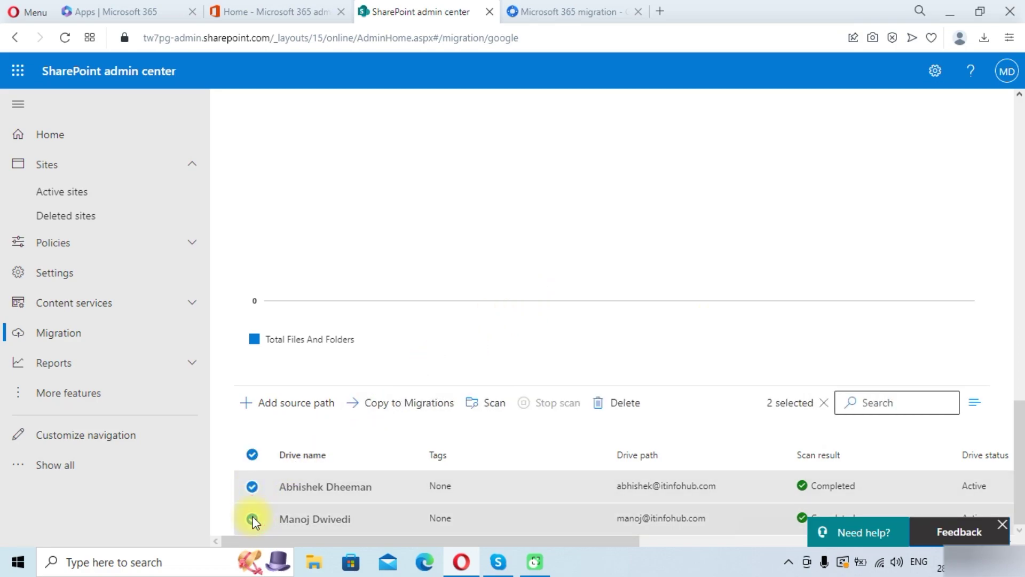
Copy both selected drives to Migrations and confirm in the side panel.
{"action": "left_click", "coordinate": [387, 411]}
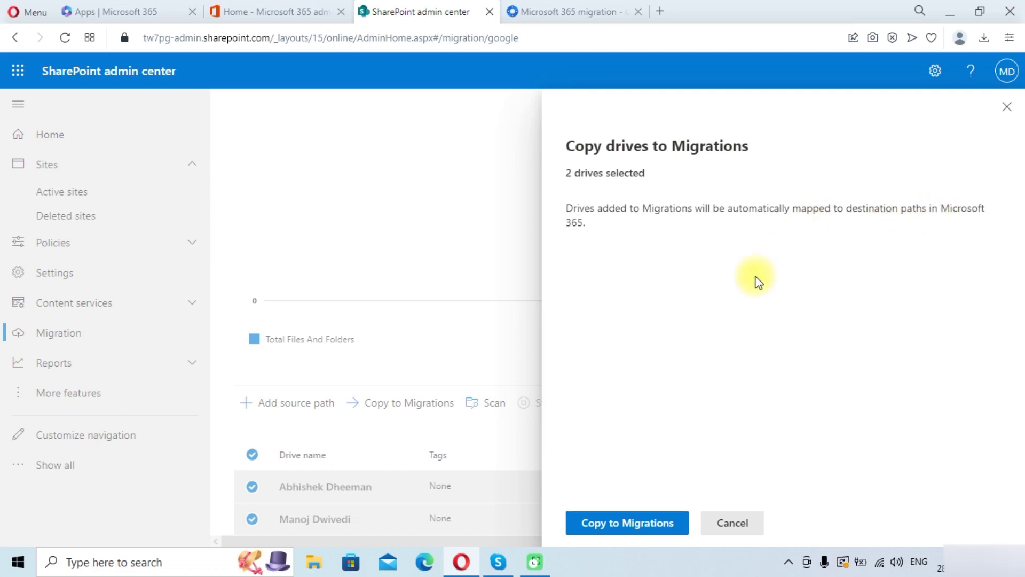
{"action": "left_click", "coordinate": [630, 528]}
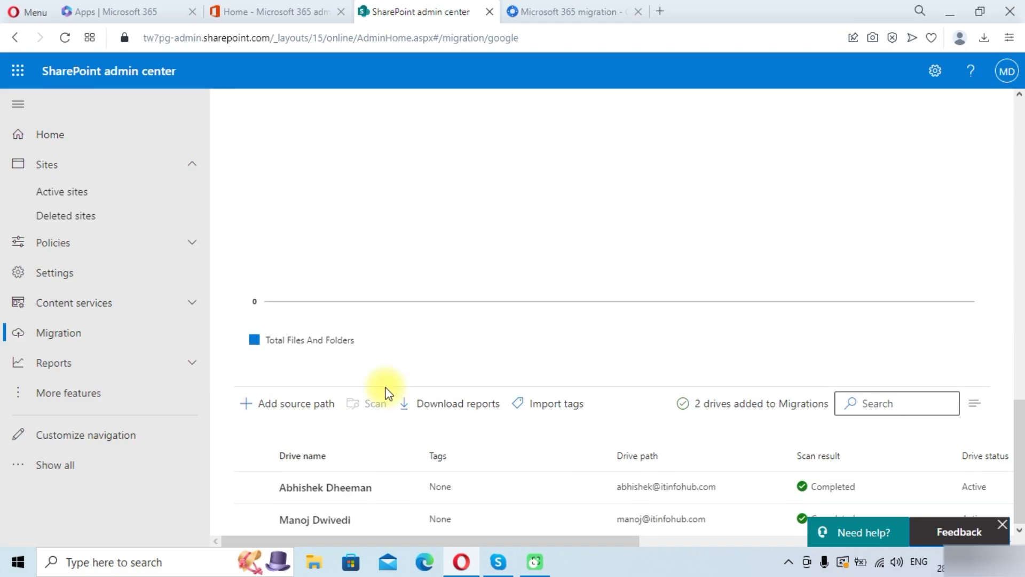
{"action": "scroll", "coordinate": [384, 390], "scroll_direction": "up", "scroll_amount": 3}
{"action": "scroll", "coordinate": [382, 394], "scroll_direction": "up", "scroll_amount": 9}
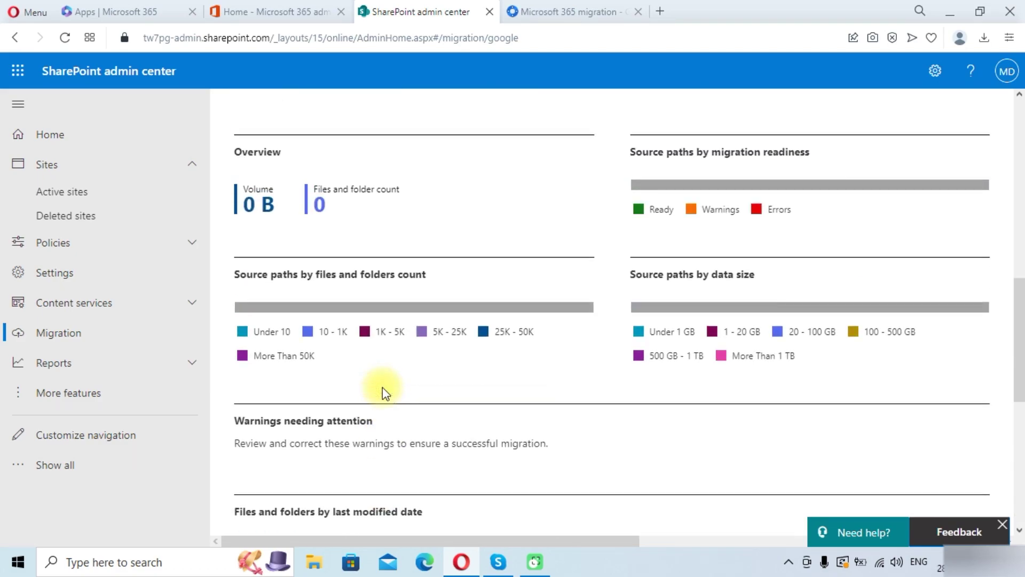
Review both drive tasks and their Never run status in the Migrations task list.
{"action": "scroll", "coordinate": [378, 384], "scroll_direction": "up", "scroll_amount": 2}
{"action": "left_click", "coordinate": [308, 216]}
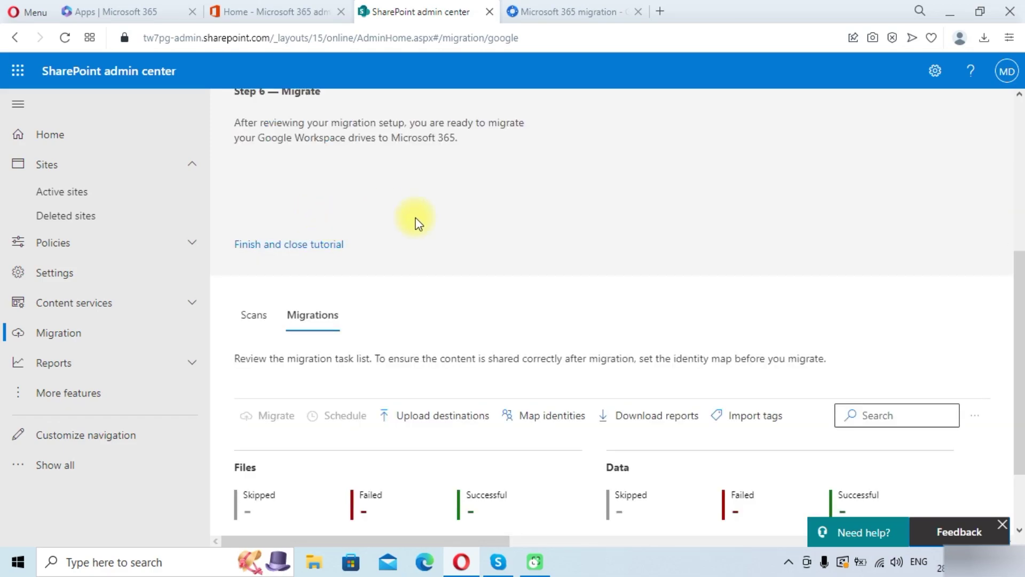
{"action": "scroll", "coordinate": [491, 264], "scroll_direction": "down", "scroll_amount": 2}
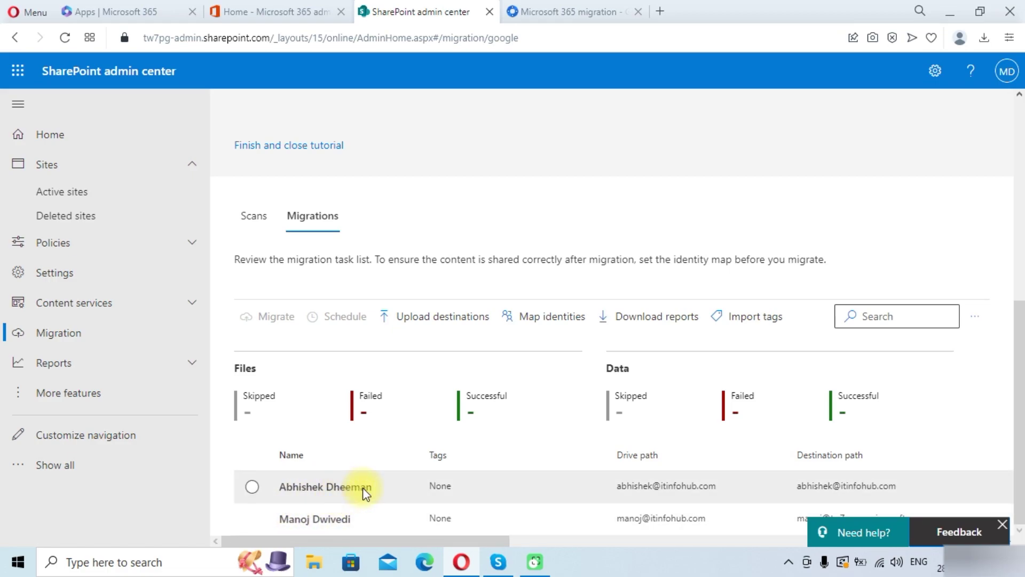
{"action": "left_click_drag", "start_coordinate": [384, 540], "coordinate": [569, 545]}
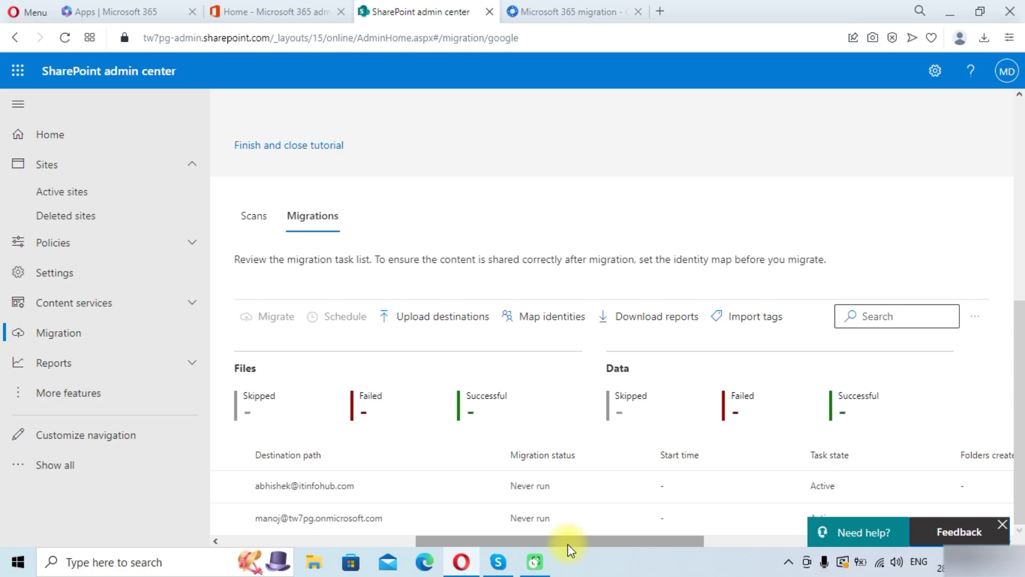
{"action": "left_click_drag", "start_coordinate": [568, 544], "coordinate": [290, 495]}
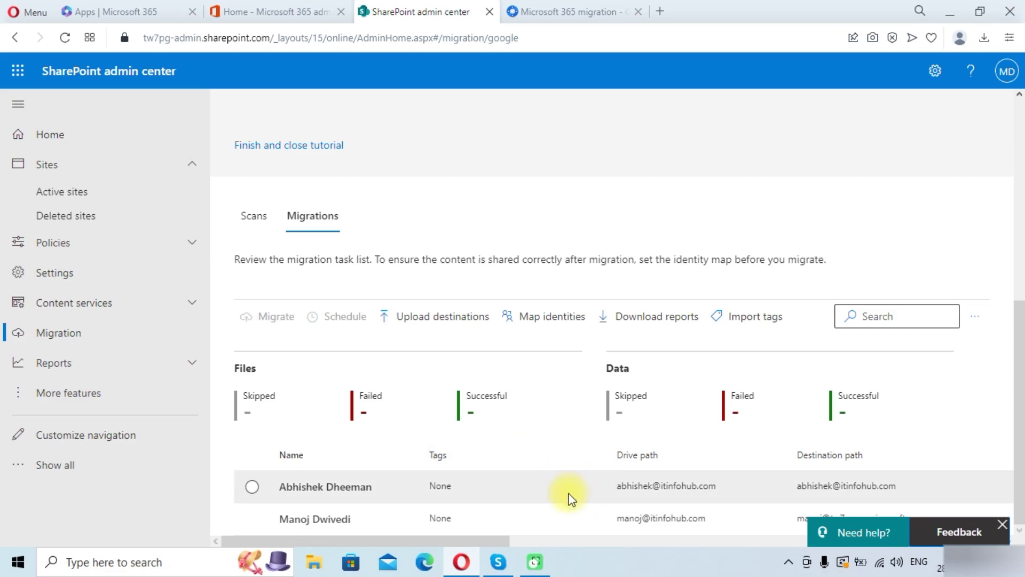
Set the first task's destination to OneDrive, picking the user's account via search.
{"action": "left_click", "coordinate": [334, 487]}
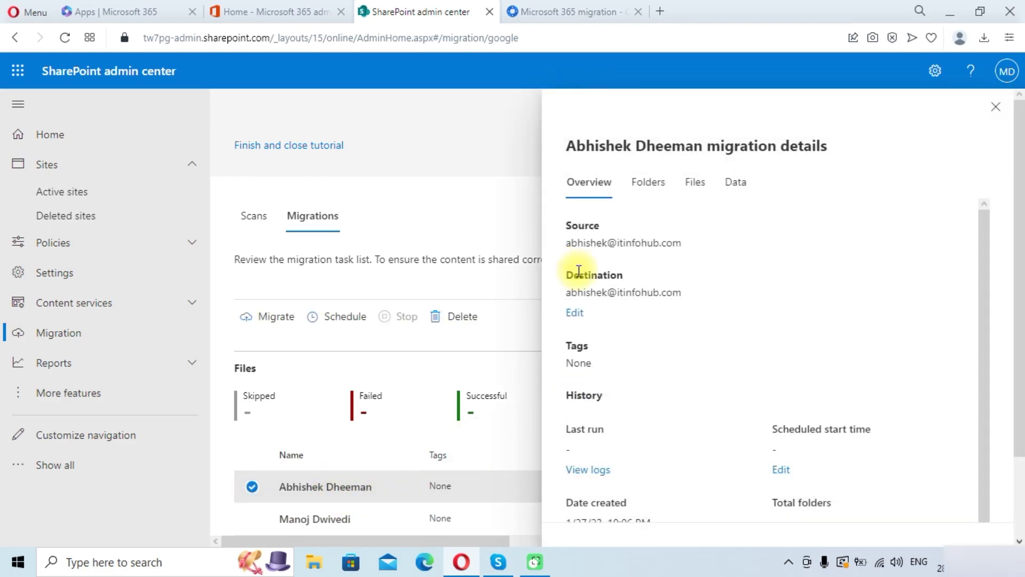
{"action": "left_click", "coordinate": [576, 315]}
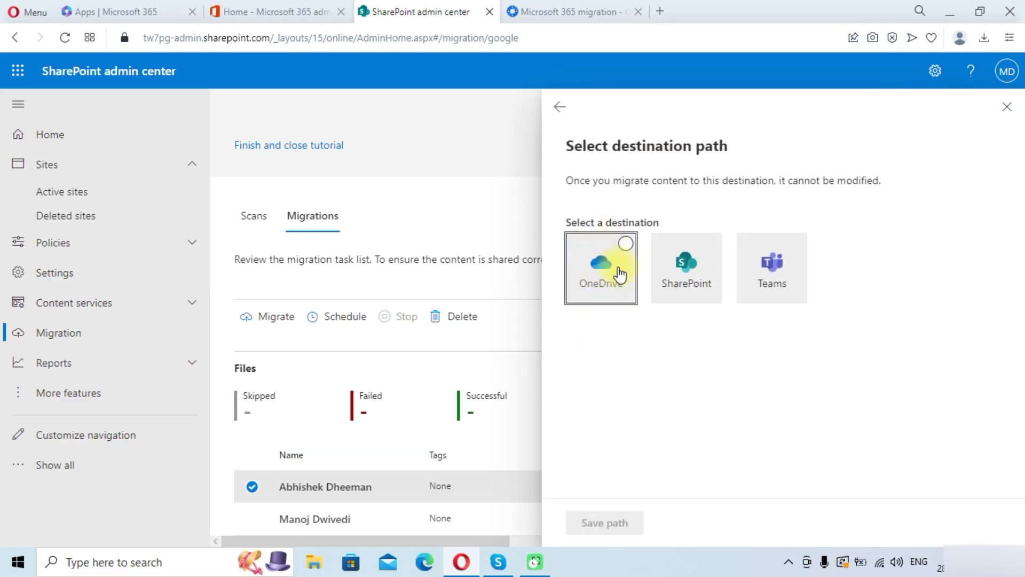
{"action": "left_click", "coordinate": [597, 265]}
{"action": "left_click", "coordinate": [644, 367]}
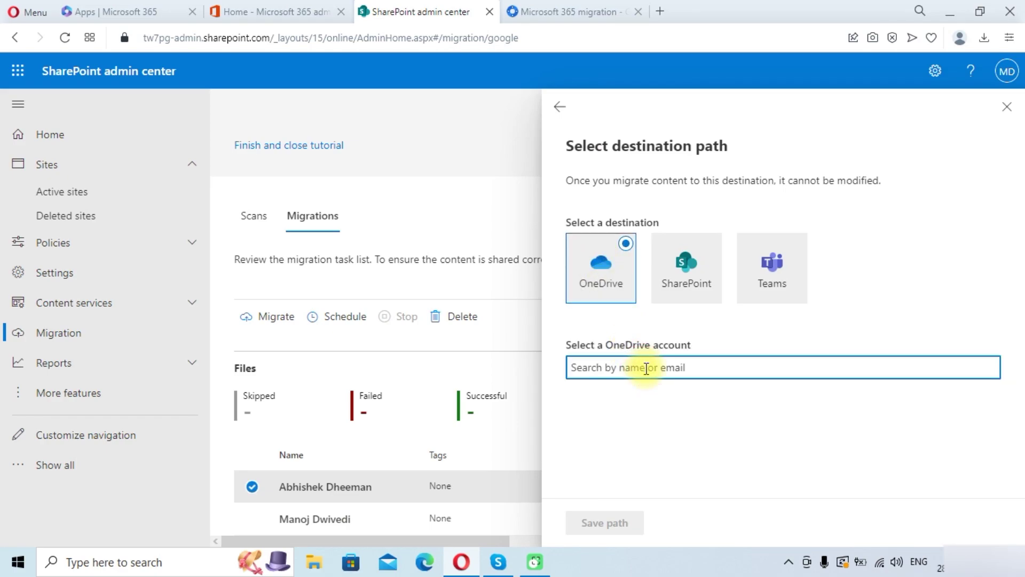
{"action": "type", "text": "manoj"}
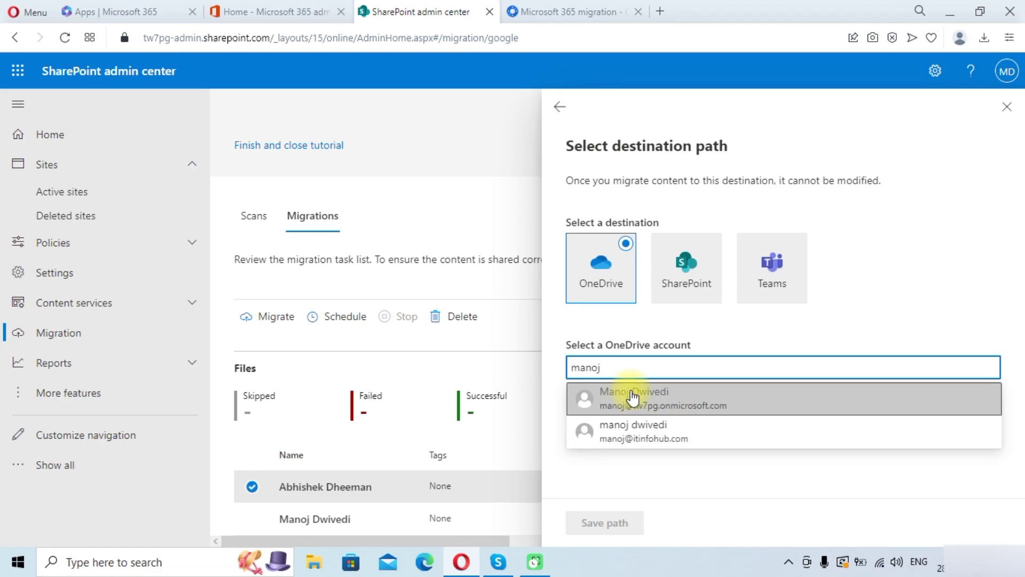
{"action": "left_click", "coordinate": [670, 399]}
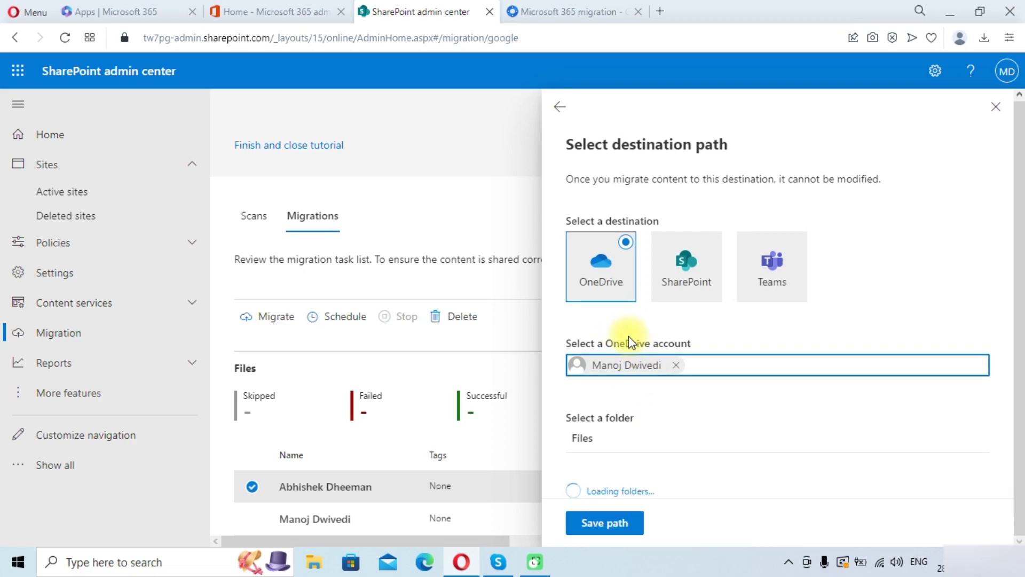
{"action": "scroll", "coordinate": [656, 407], "scroll_direction": "down", "scroll_amount": 1}
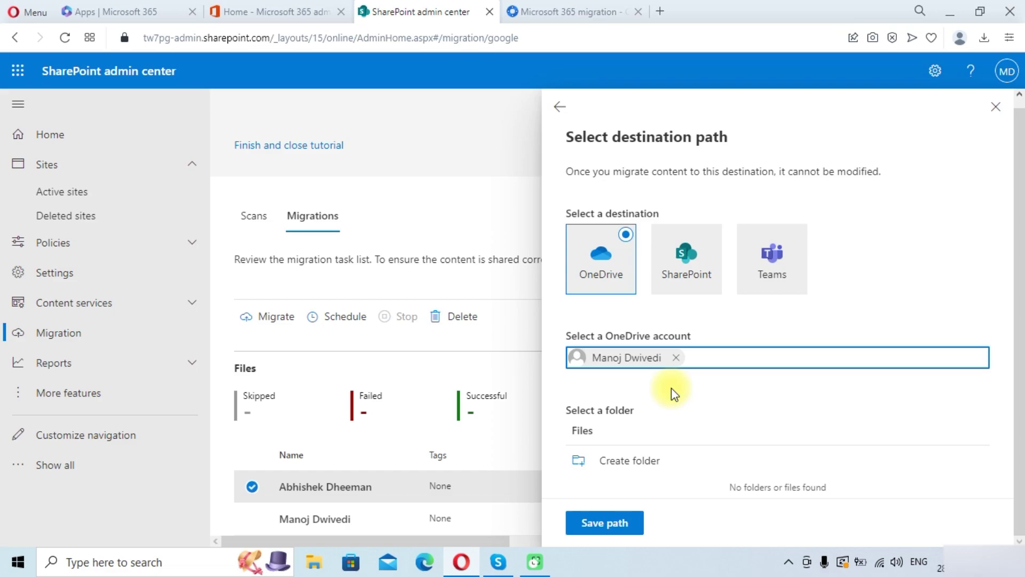
Create a 'google drive' folder, open it and save it as the destination path.
{"action": "left_click", "coordinate": [621, 461]}
{"action": "left_click", "coordinate": [492, 288]}
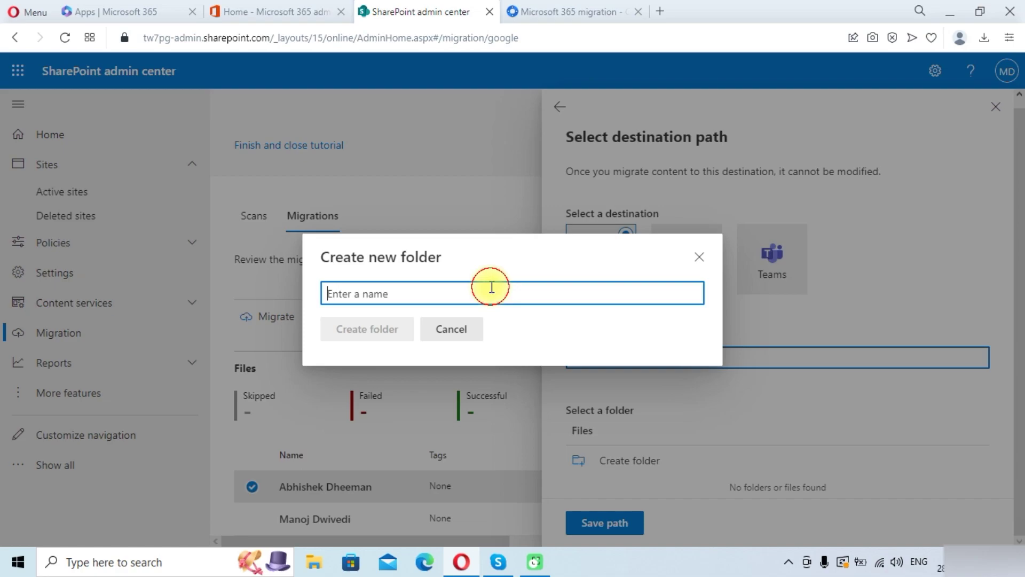
{"action": "type", "text": "google"}
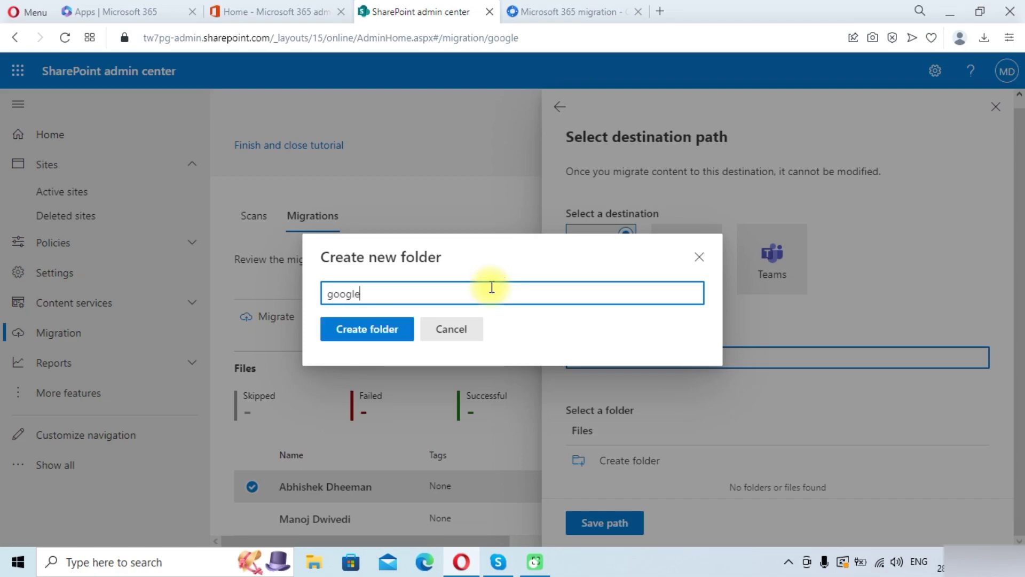
{"action": "type", "text": " drive"}
{"action": "left_click", "coordinate": [374, 334]}
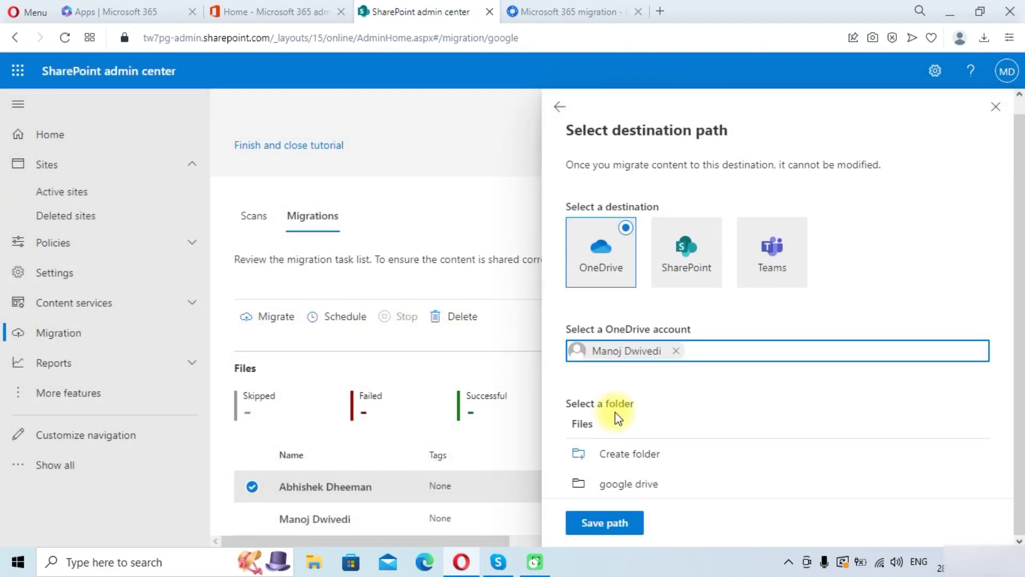
{"action": "left_click", "coordinate": [625, 485]}
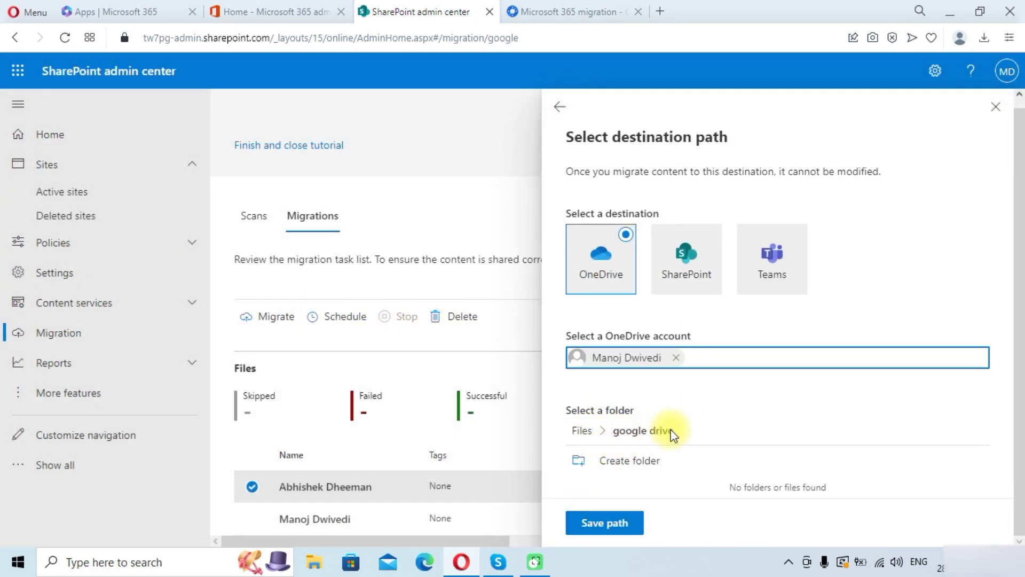
{"action": "left_click", "coordinate": [601, 526]}
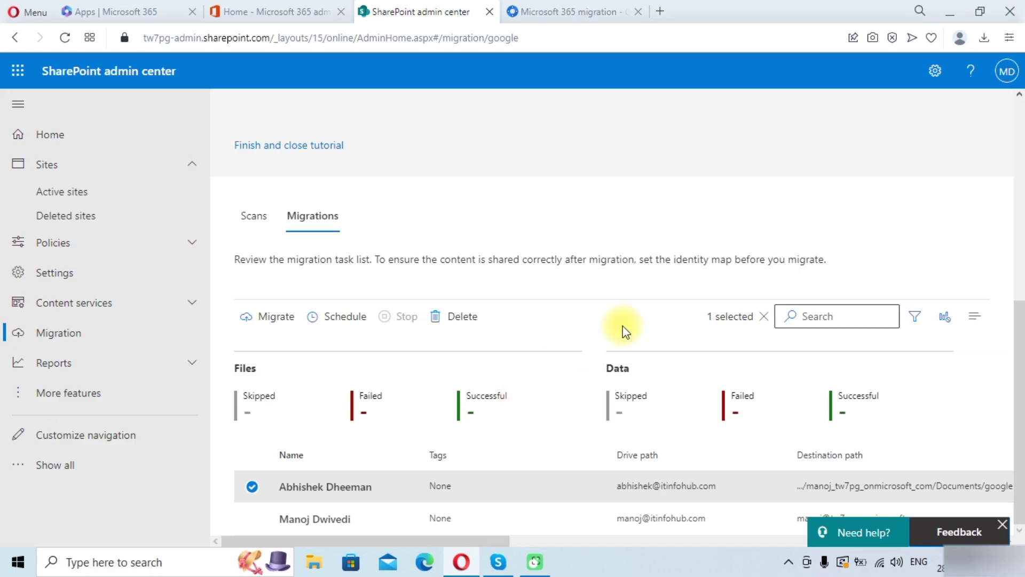
Change the second Google drive's migration destination to the user's OneDrive account.
{"action": "left_click", "coordinate": [324, 520]}
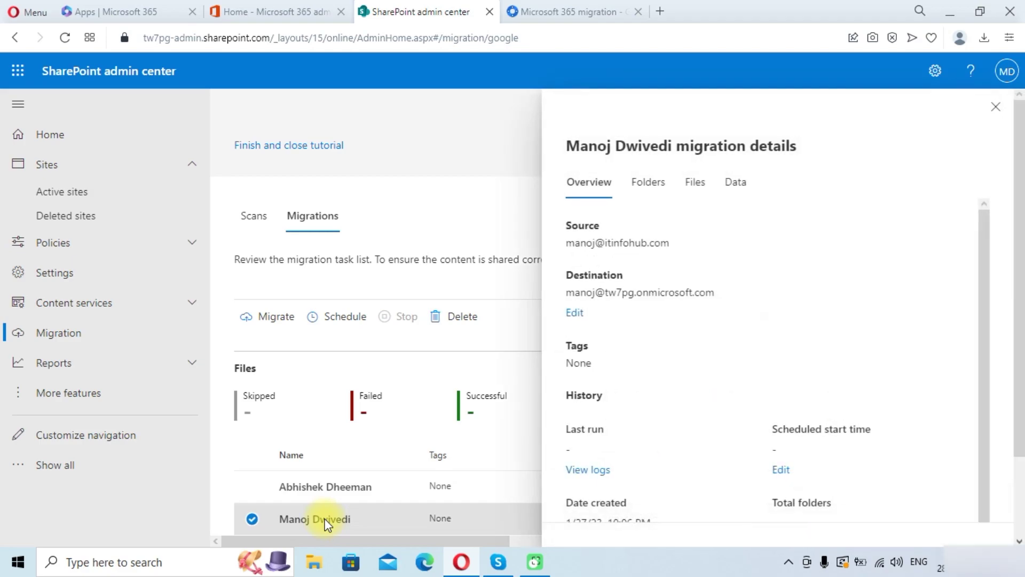
{"action": "left_click", "coordinate": [580, 315]}
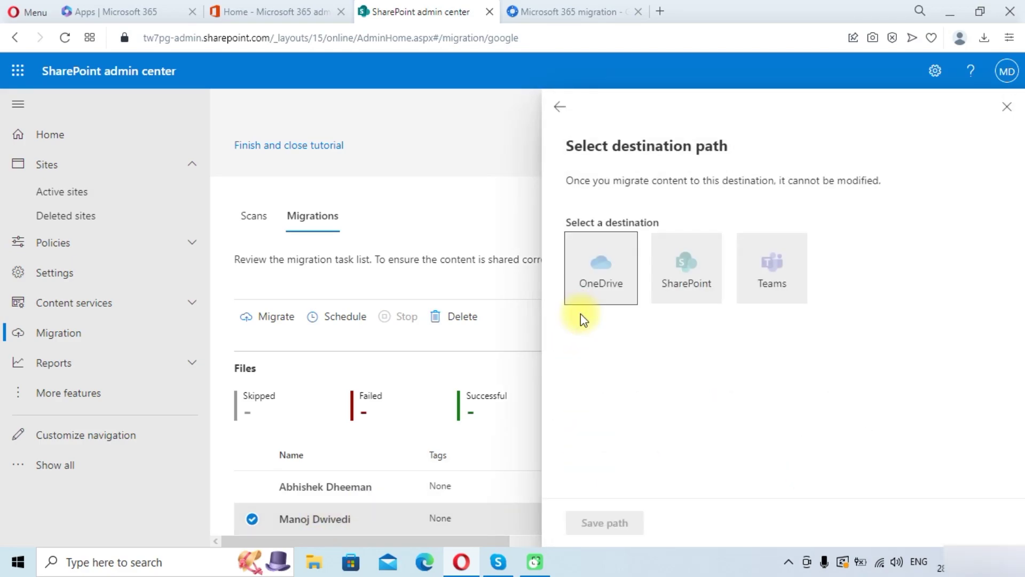
{"action": "left_click", "coordinate": [619, 276]}
{"action": "left_click", "coordinate": [648, 373]}
{"action": "type", "text": "manoj"}
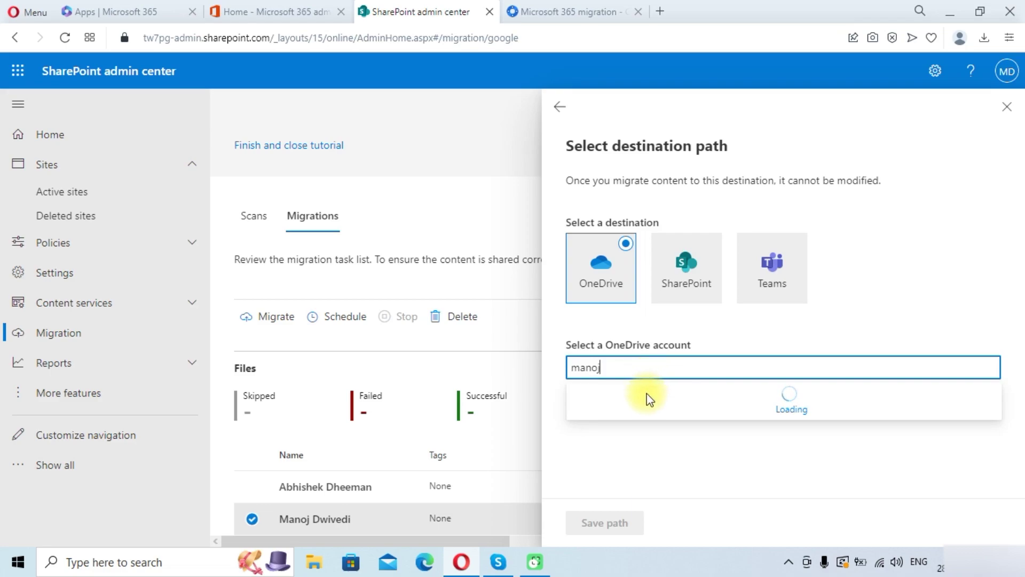
{"action": "left_click", "coordinate": [640, 401]}
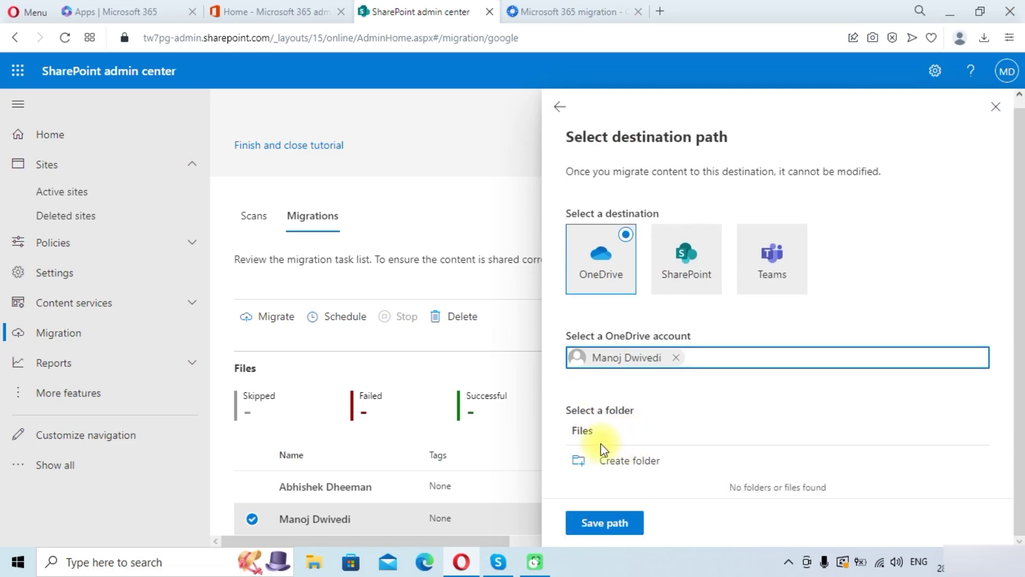
Create a new folder named for the user's drive in that OneDrive and save it as the destination path.
{"action": "left_click", "coordinate": [637, 462]}
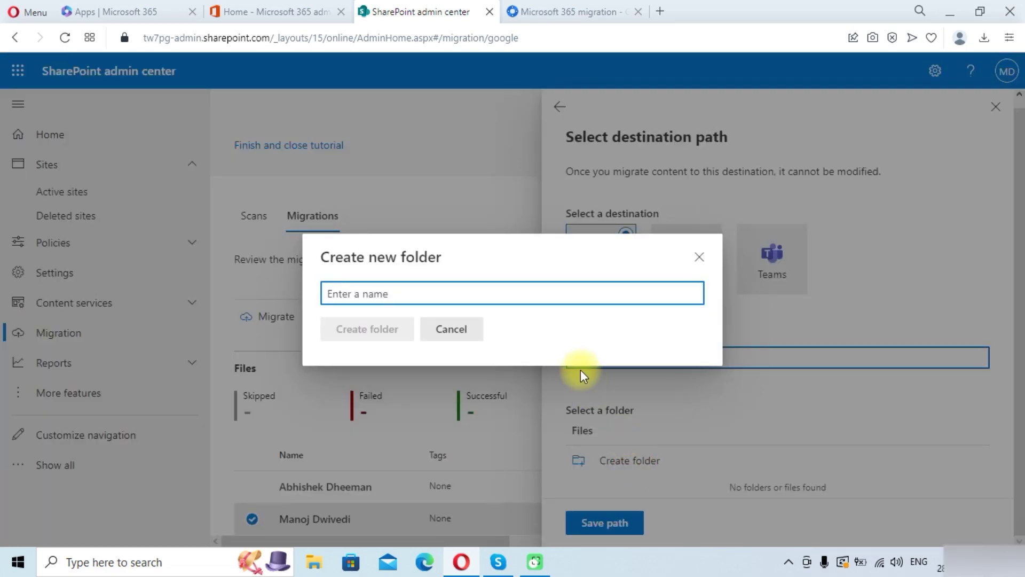
{"action": "type", "text": "manoj drive"}
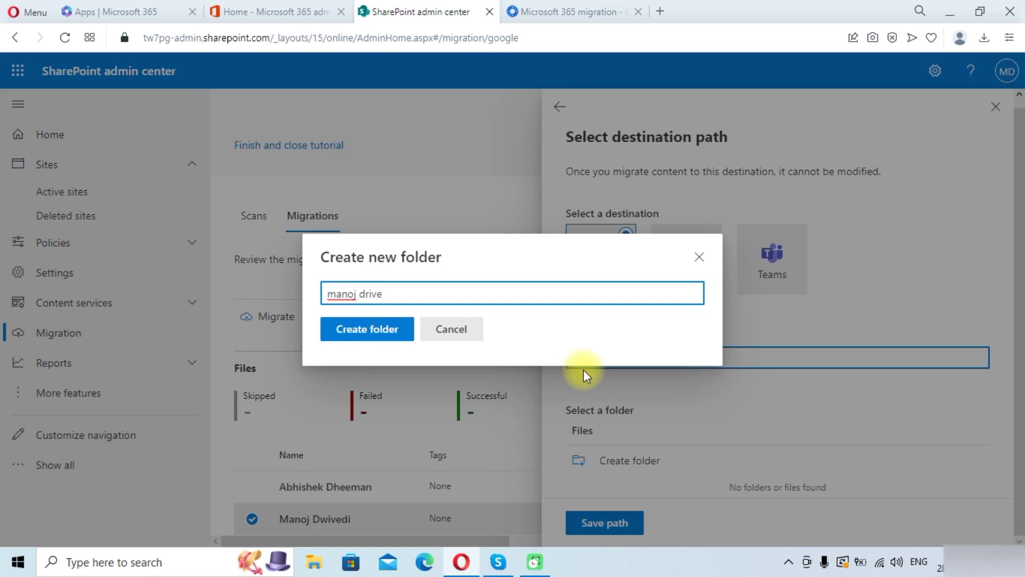
{"action": "left_click", "coordinate": [379, 329]}
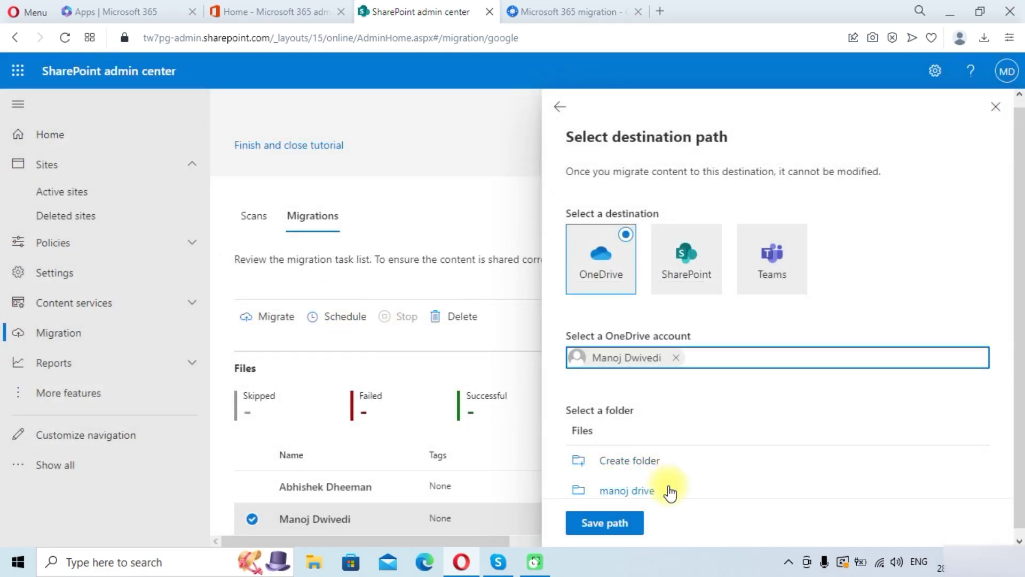
{"action": "left_click", "coordinate": [625, 487]}
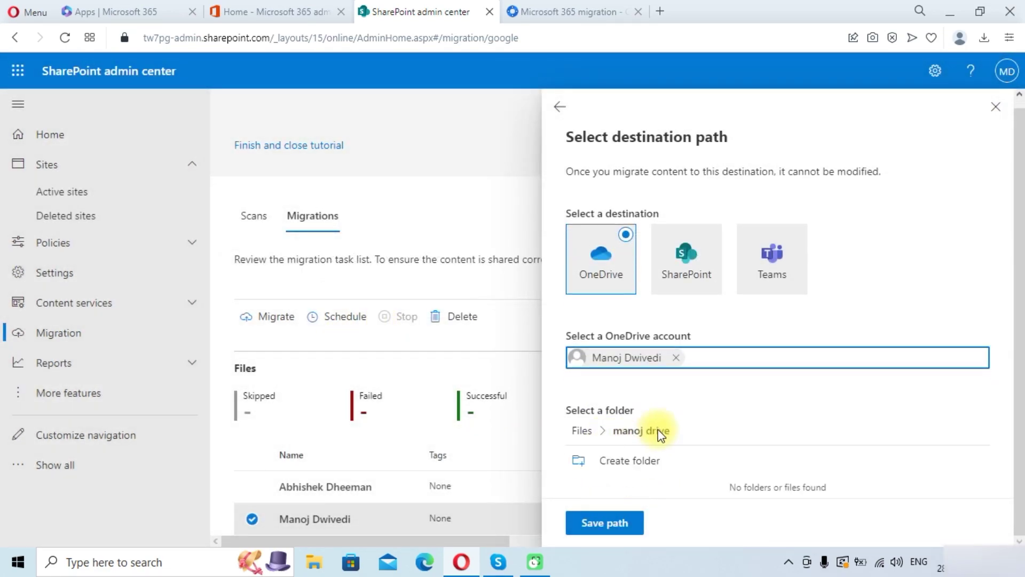
{"action": "left_click", "coordinate": [597, 523]}
{"action": "left_click", "coordinate": [558, 454]}
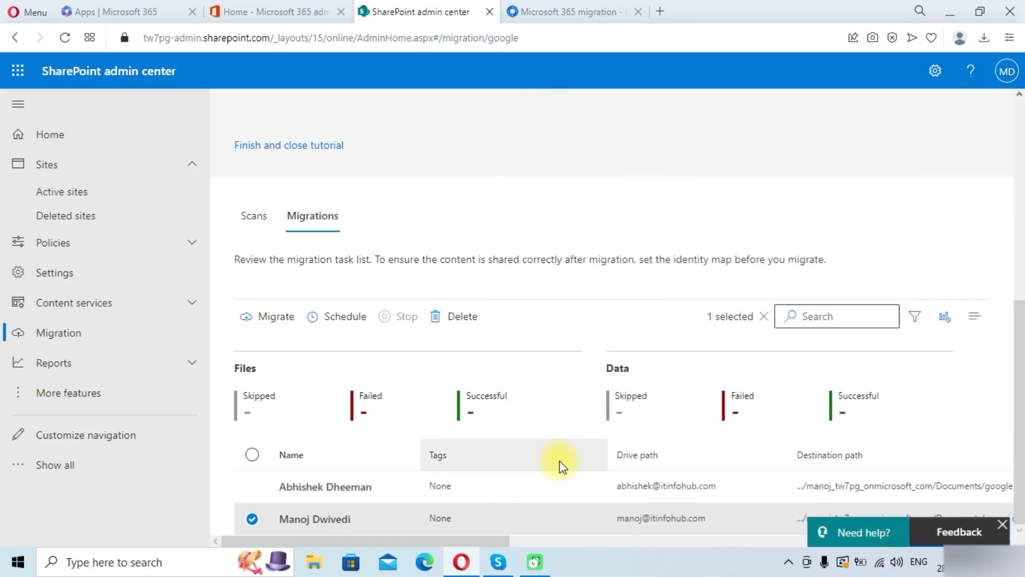
{"action": "left_click", "coordinate": [252, 519]}
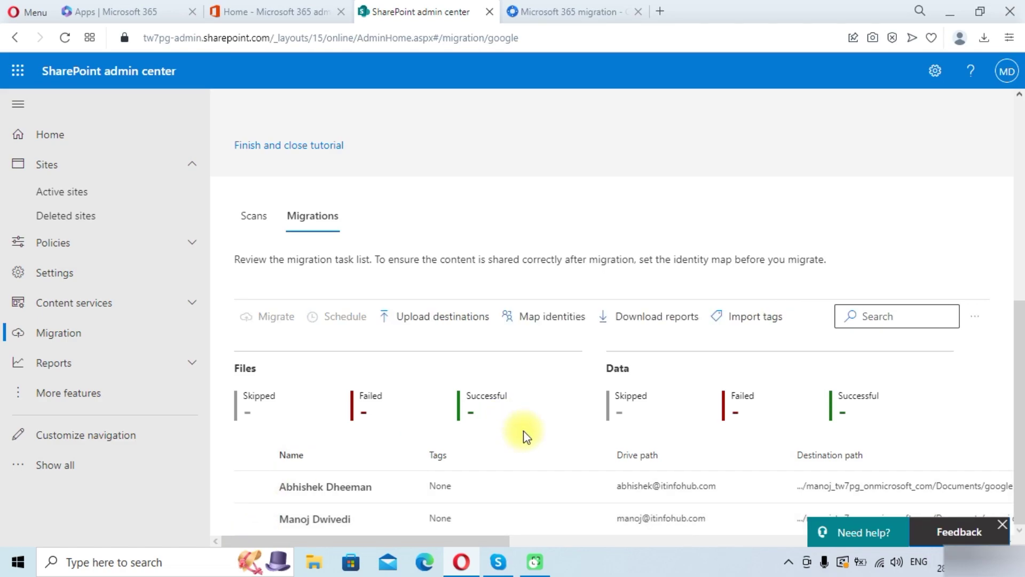
{"action": "left_click", "coordinate": [557, 323]}
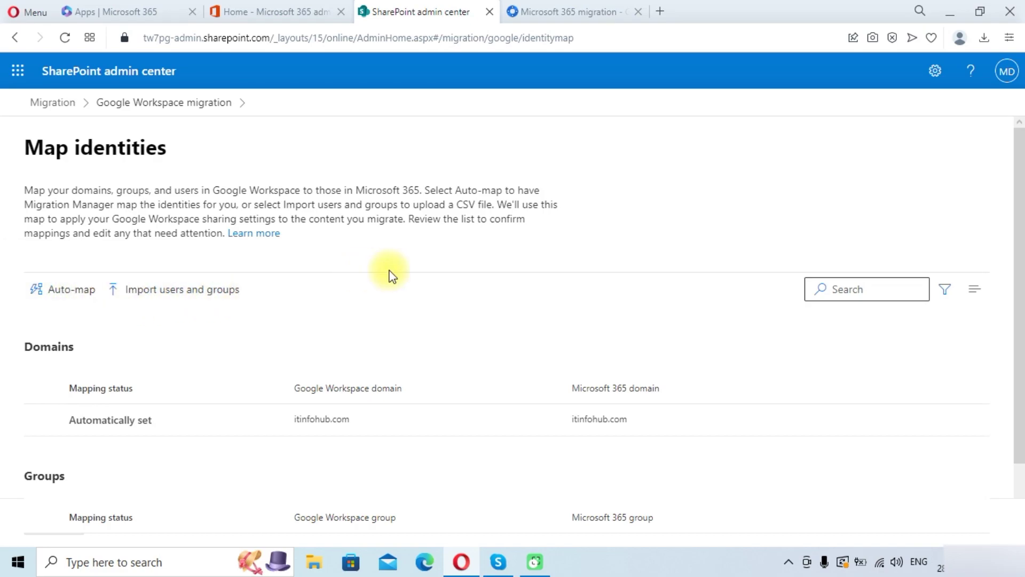
Manually map domain itinfohub.com to the Microsoft 365 domain tw7pg.onmicrosoft.com and save.
{"action": "scroll", "coordinate": [404, 269], "scroll_direction": "down", "scroll_amount": 1}
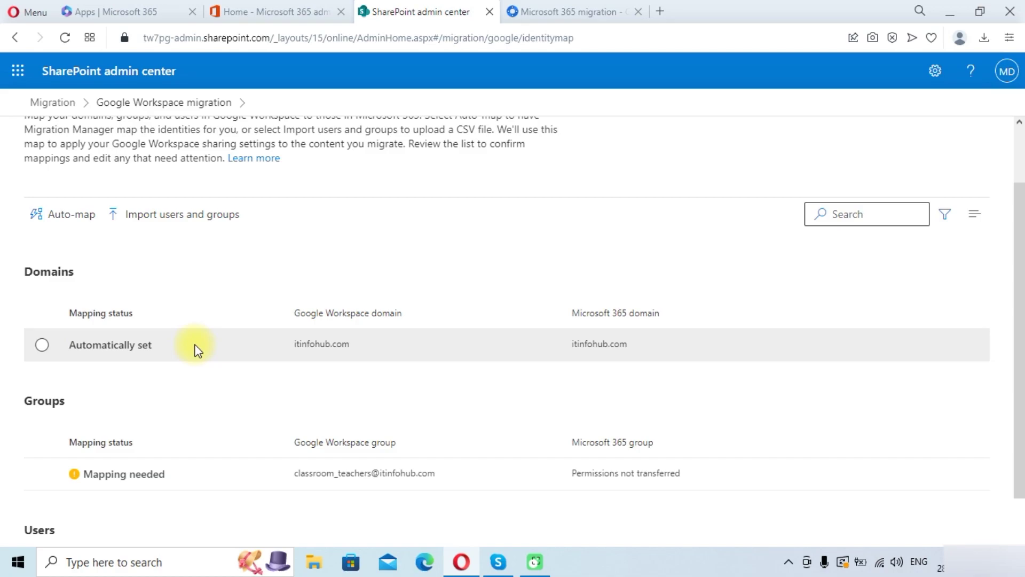
{"action": "left_click", "coordinate": [128, 346]}
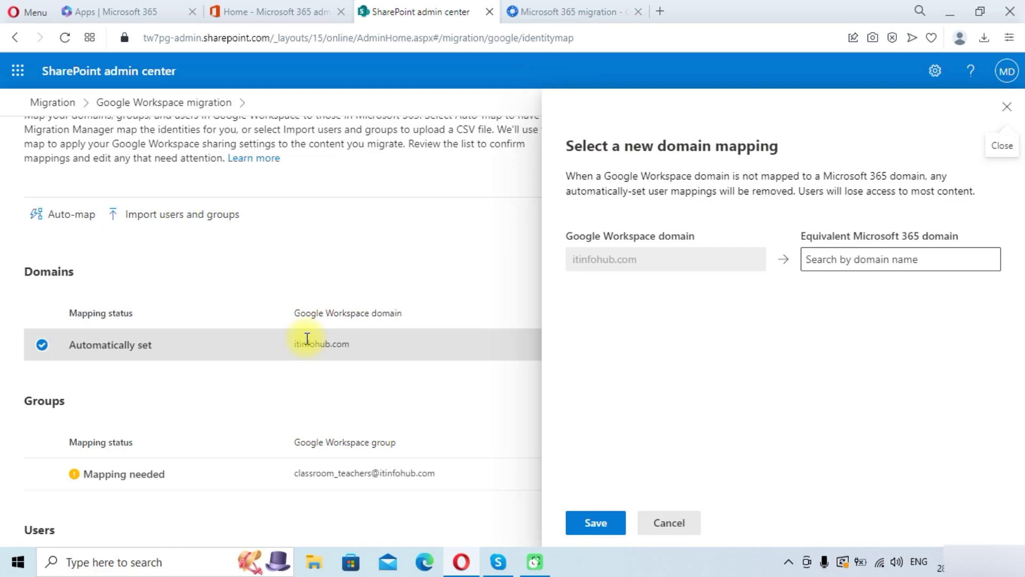
{"action": "left_click", "coordinate": [869, 259]}
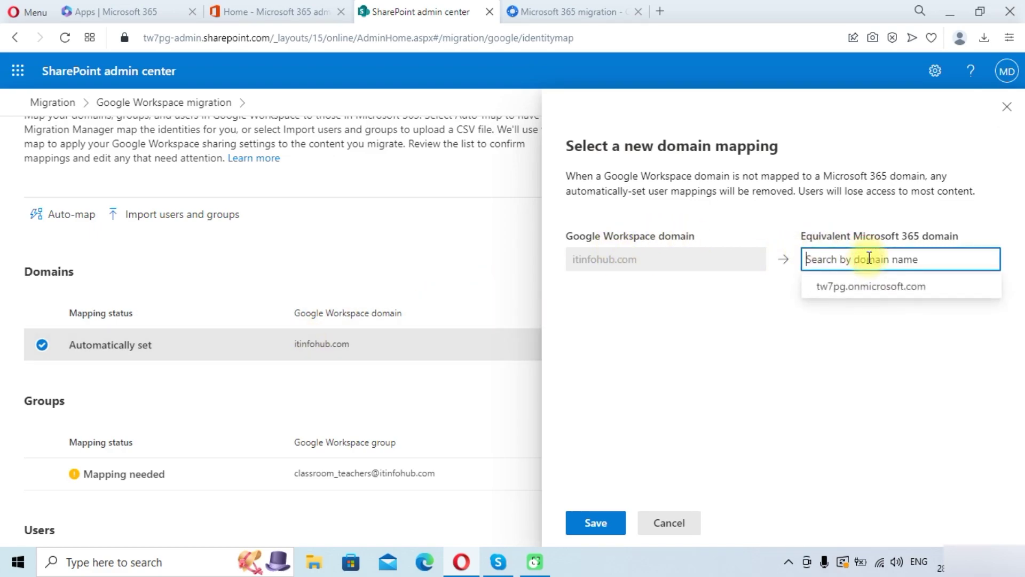
{"action": "left_click", "coordinate": [869, 287]}
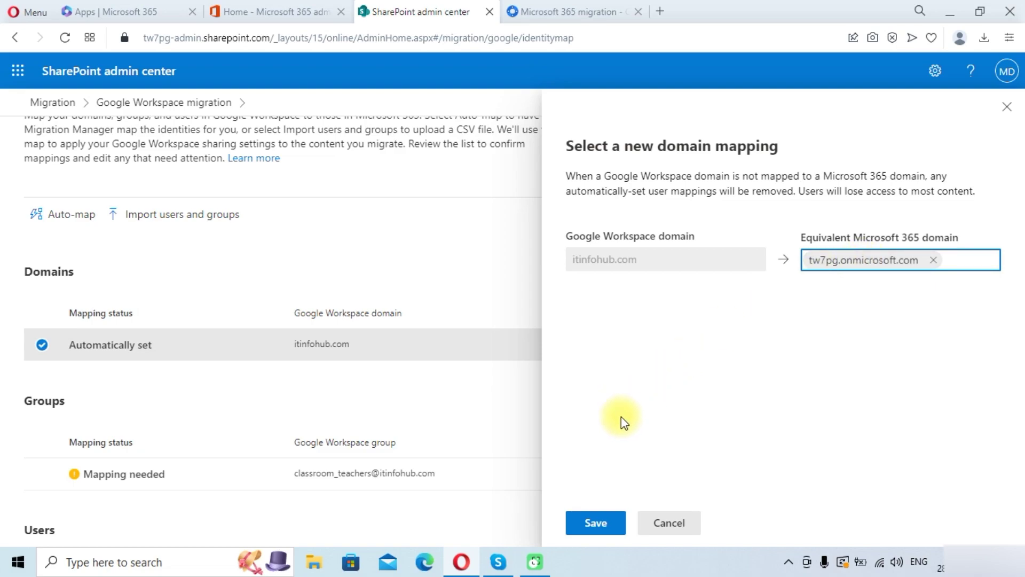
{"action": "left_click", "coordinate": [597, 522]}
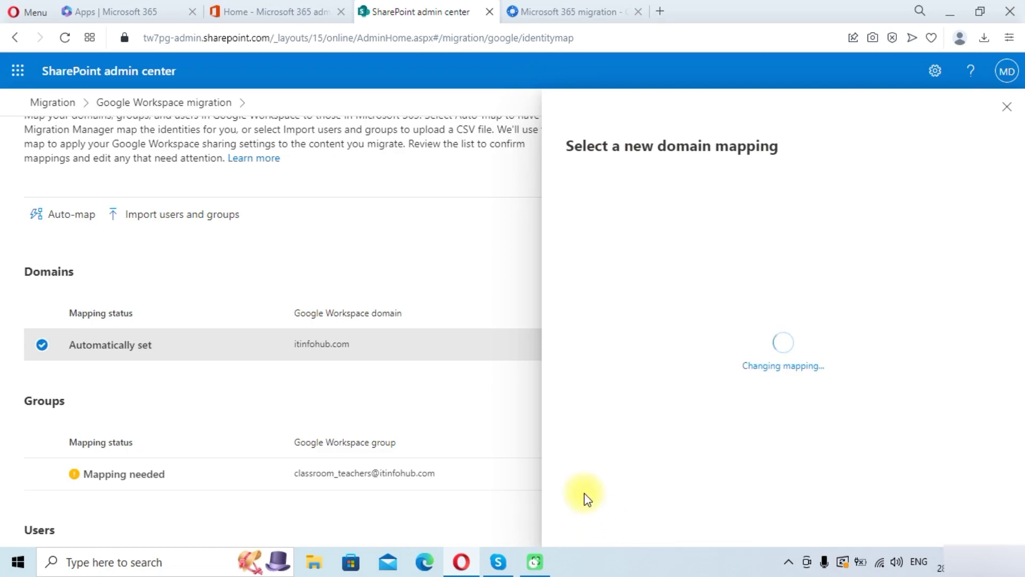
{"action": "scroll", "coordinate": [462, 335], "scroll_direction": "down", "scroll_amount": 1}
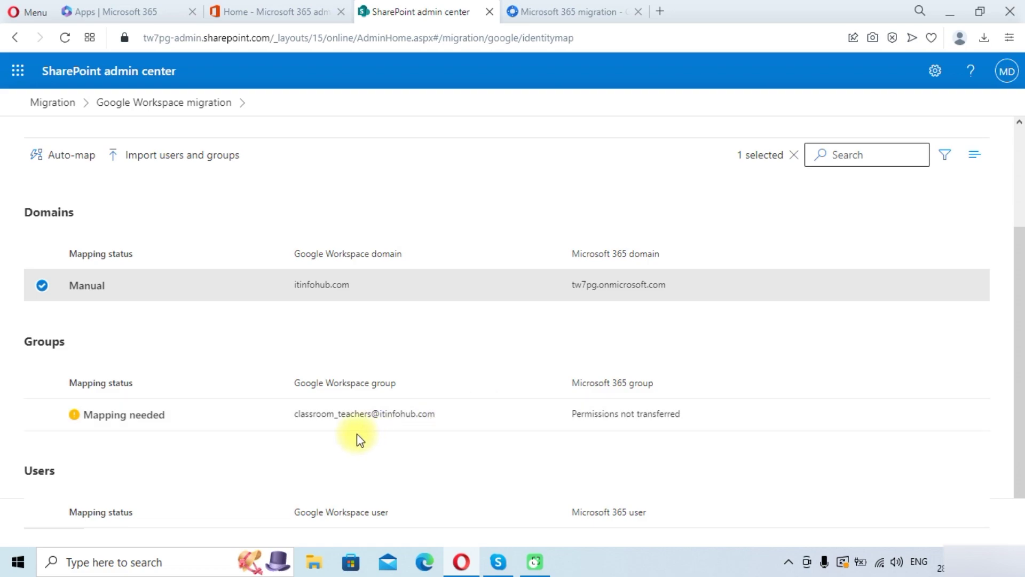
Map the unmapped classroom teachers group to the Microsoft 365 group Classroom and save it.
{"action": "left_click", "coordinate": [300, 413]}
{"action": "left_click", "coordinate": [886, 257]}
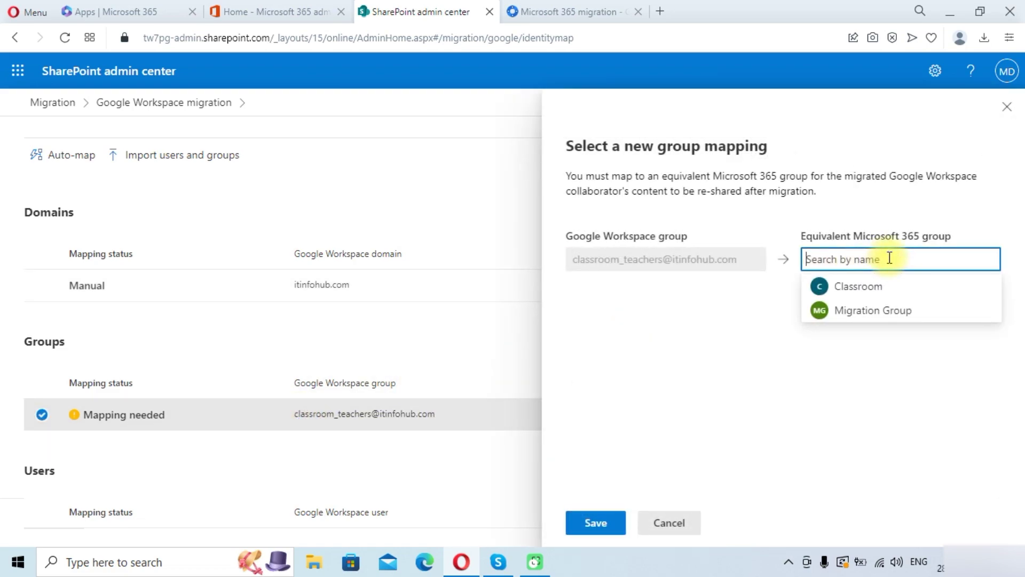
{"action": "left_click", "coordinate": [852, 288]}
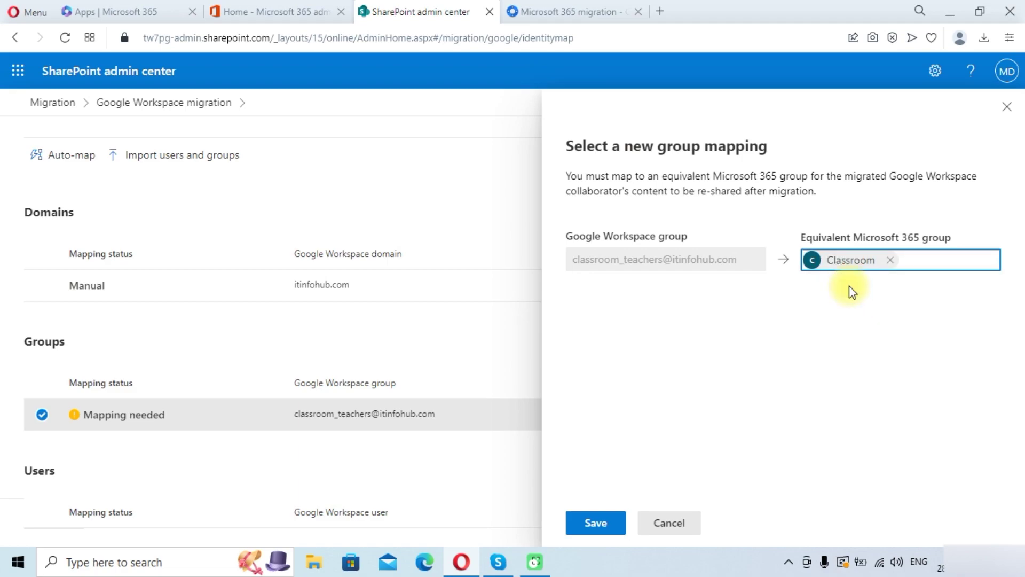
{"action": "left_click", "coordinate": [600, 529]}
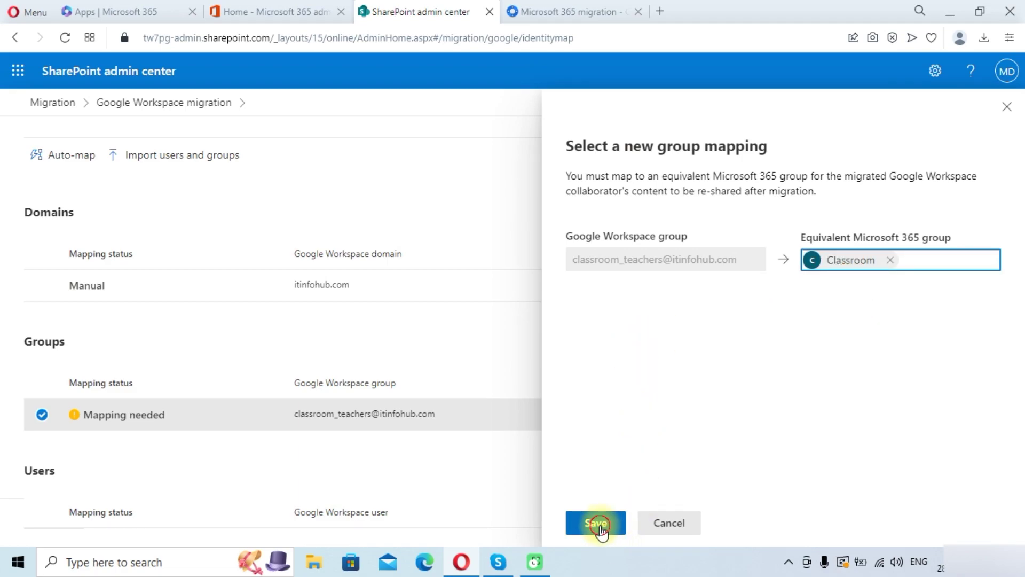
{"action": "scroll", "coordinate": [627, 368], "scroll_direction": "up", "scroll_amount": 2}
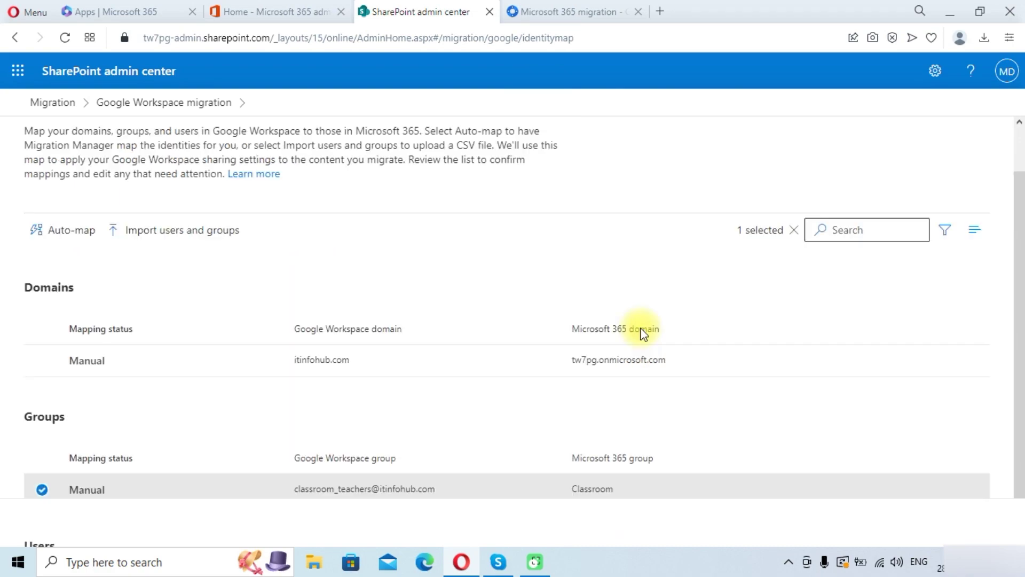
{"action": "scroll", "coordinate": [454, 347], "scroll_direction": "down", "scroll_amount": 2}
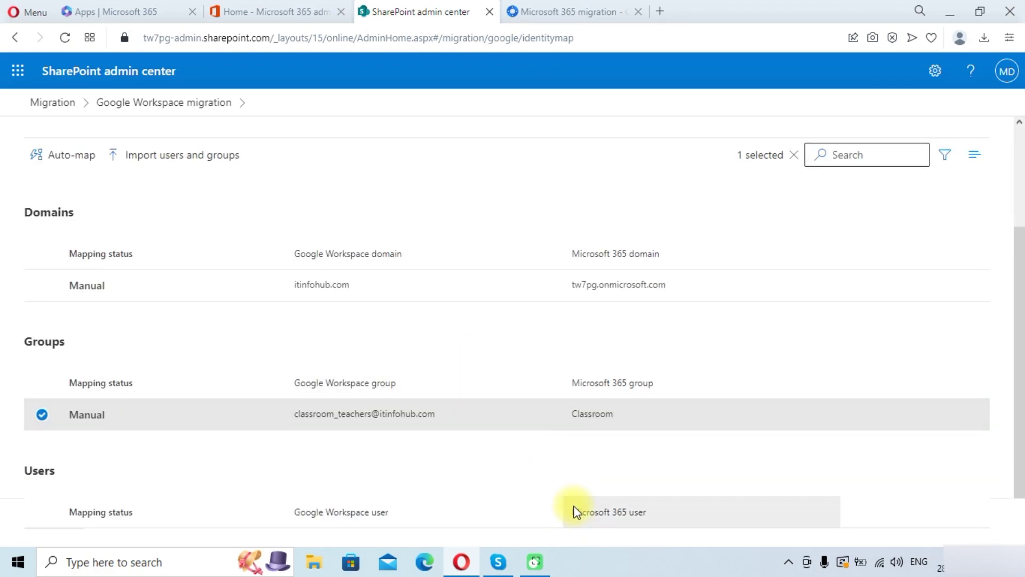
{"action": "scroll", "coordinate": [494, 373], "scroll_direction": "up", "scroll_amount": 3}
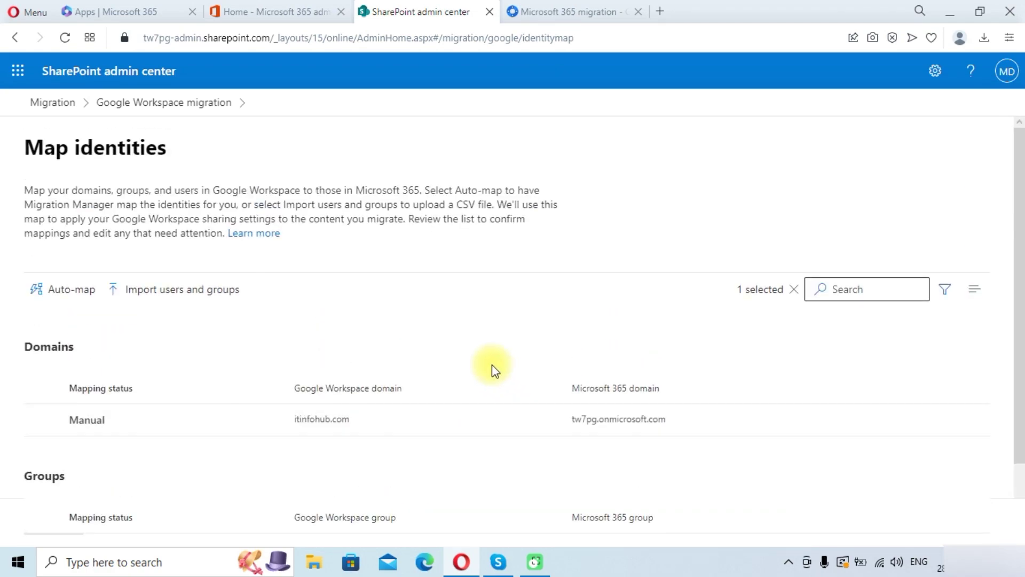
Select both users' drives in the Google Workspace task list and start migrating them.
{"action": "left_click", "coordinate": [185, 105]}
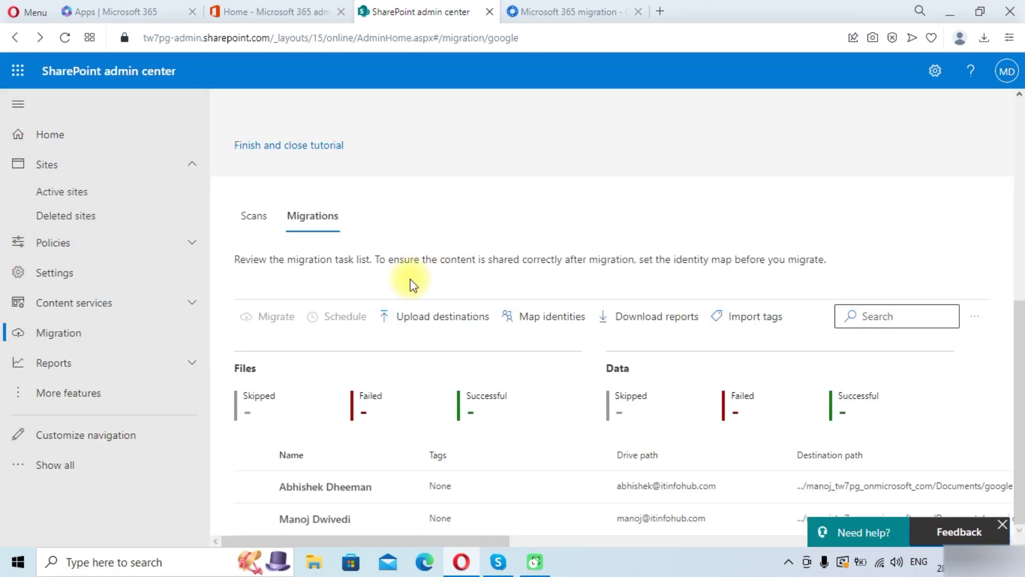
{"action": "left_click", "coordinate": [252, 487]}
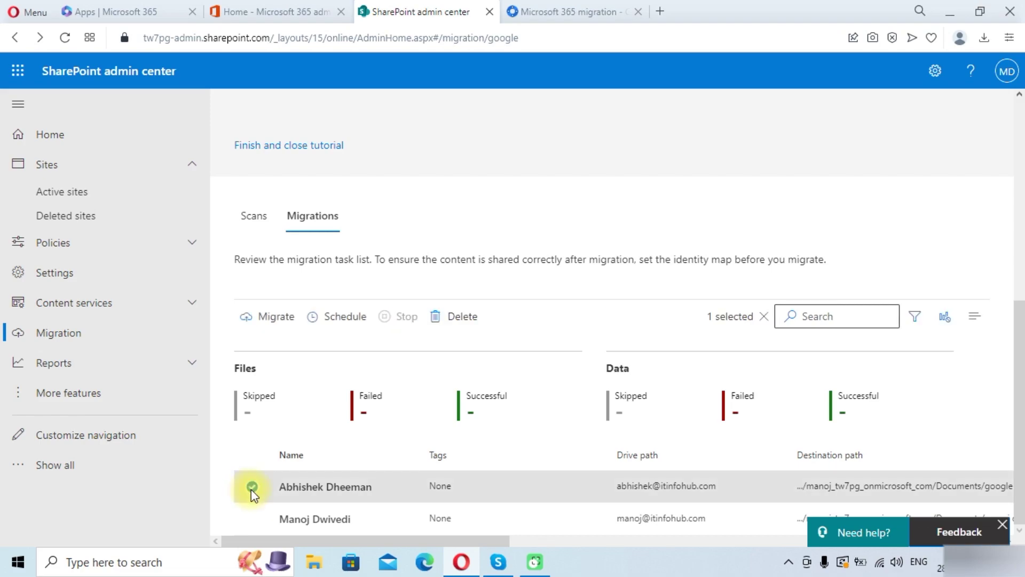
{"action": "left_click", "coordinate": [251, 518]}
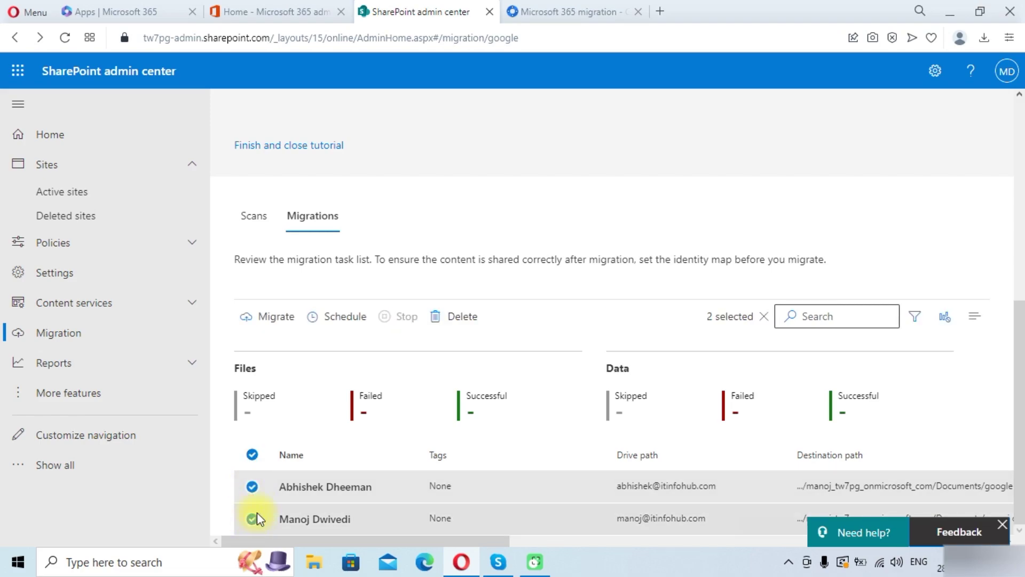
{"action": "left_click", "coordinate": [262, 319]}
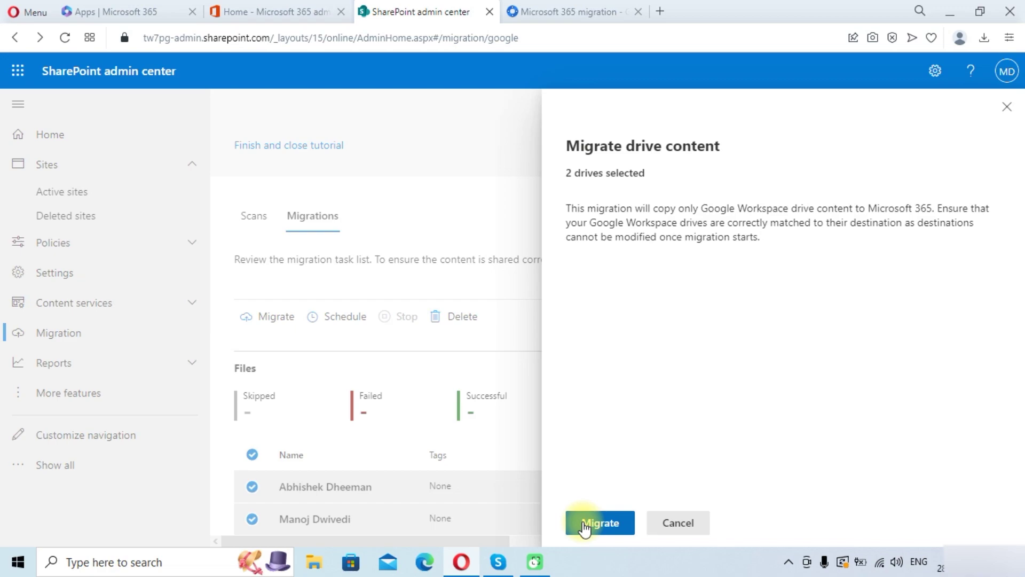
{"action": "left_click", "coordinate": [586, 524]}
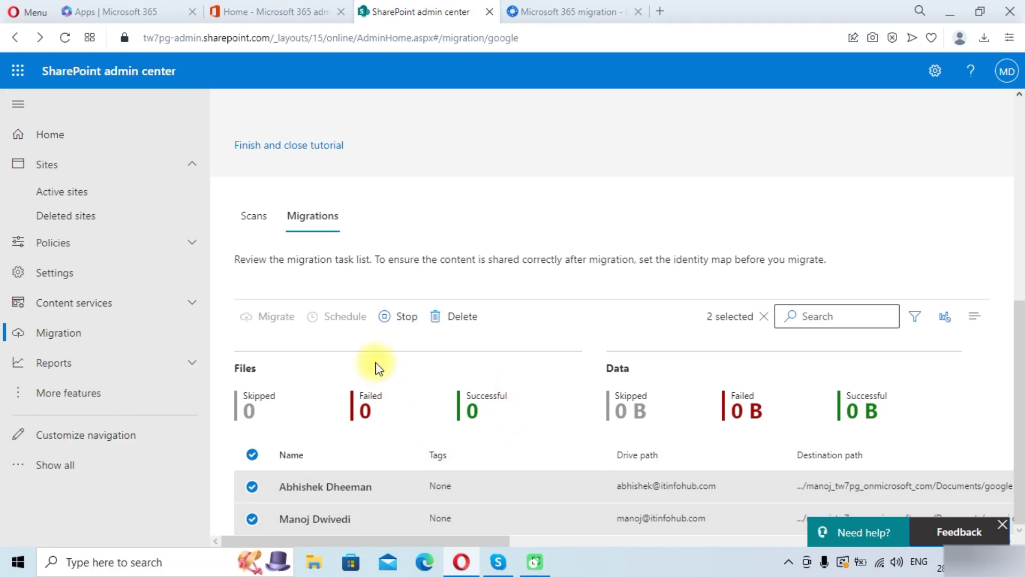
Scroll across the task table to confirm both migrations Completed: 3 files, 57.63 KB, none failed.
{"action": "left_click_drag", "start_coordinate": [427, 541], "coordinate": [586, 539]}
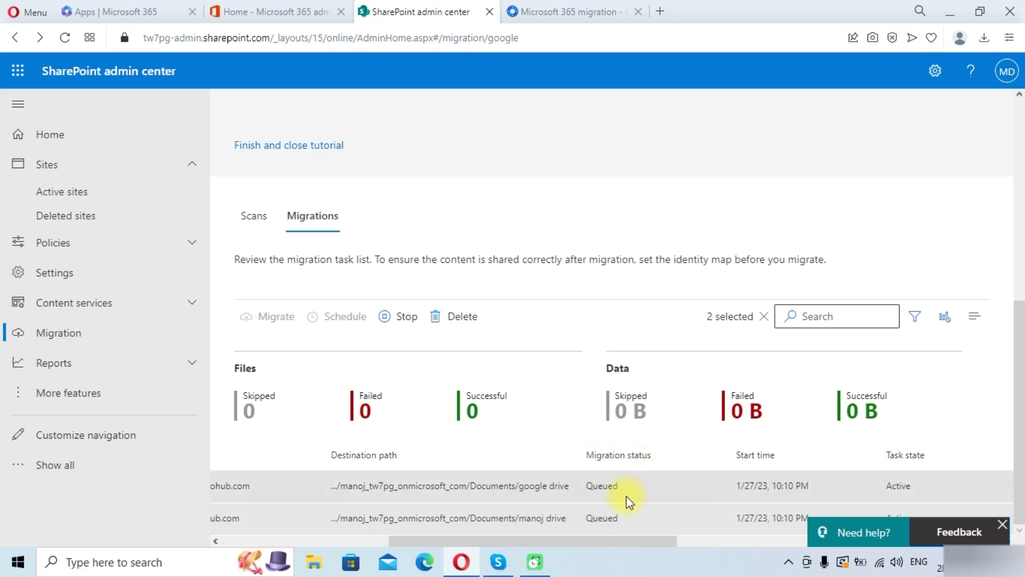
{"action": "left_click_drag", "start_coordinate": [589, 541], "coordinate": [593, 542]}
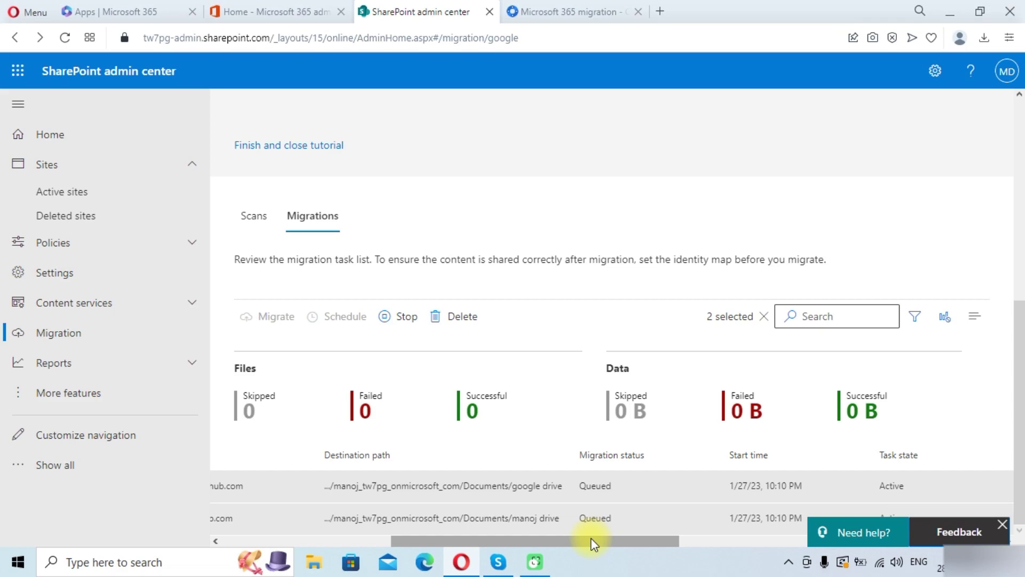
{"action": "mouse_move", "coordinate": [593, 544]}
{"action": "left_mouse_down"}
{"action": "mouse_move", "coordinate": [398, 539]}
{"action": "mouse_move", "coordinate": [610, 538]}
{"action": "left_mouse_up"}
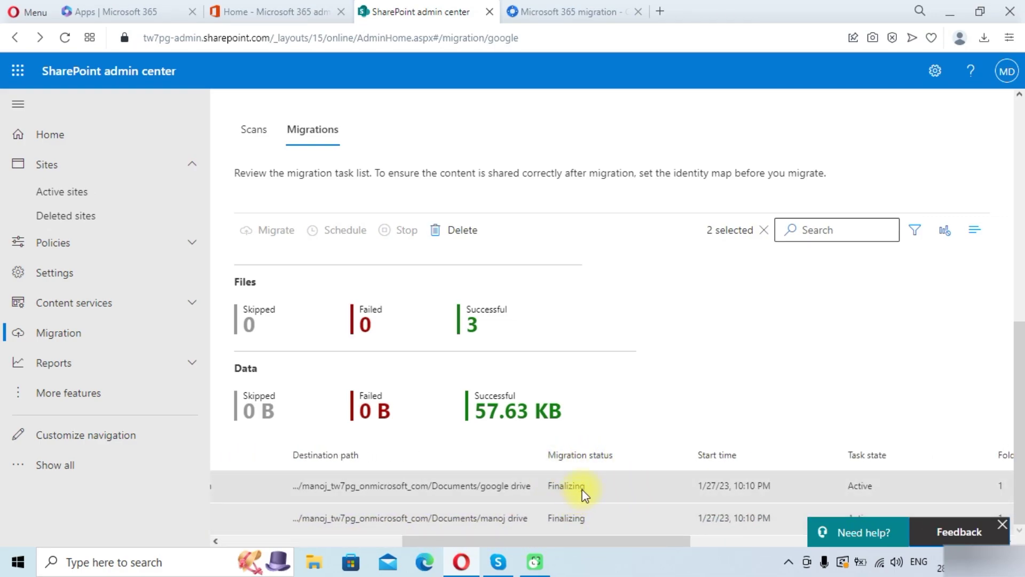
{"action": "left_click_drag", "start_coordinate": [569, 536], "coordinate": [389, 541]}
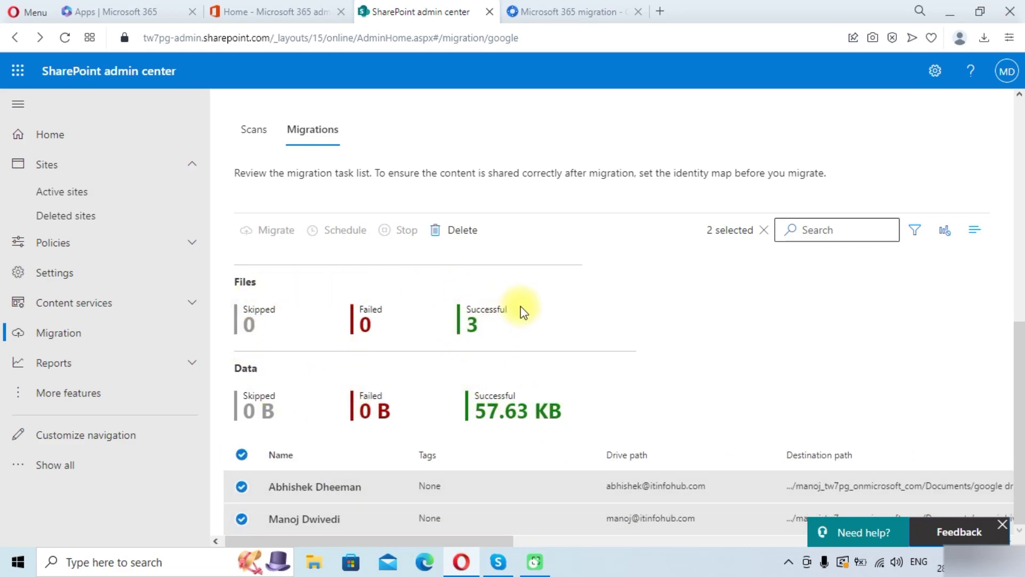
{"action": "scroll", "coordinate": [507, 504], "scroll_direction": "right", "scroll_amount": 5}
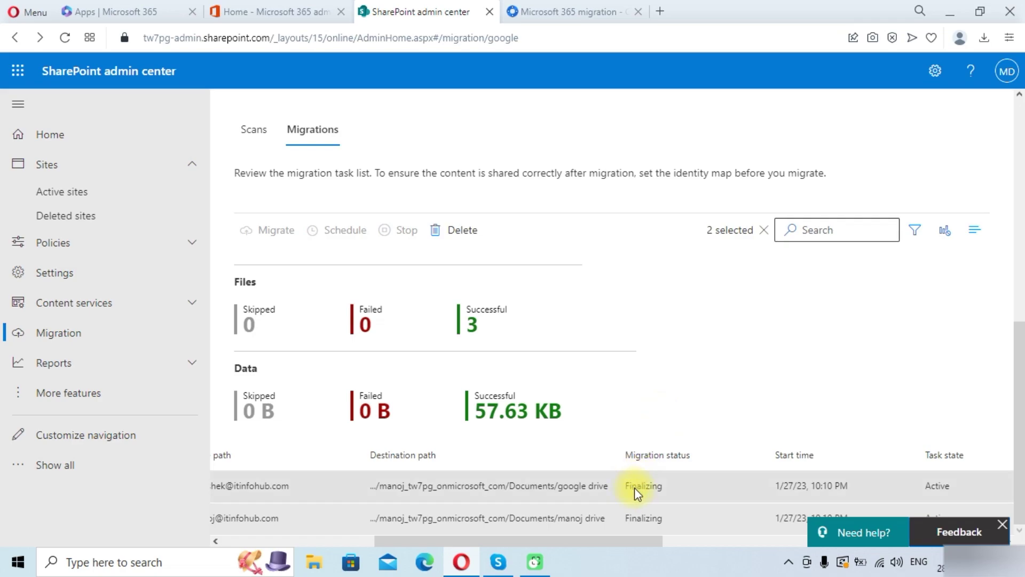
{"action": "left_click", "coordinate": [945, 532]}
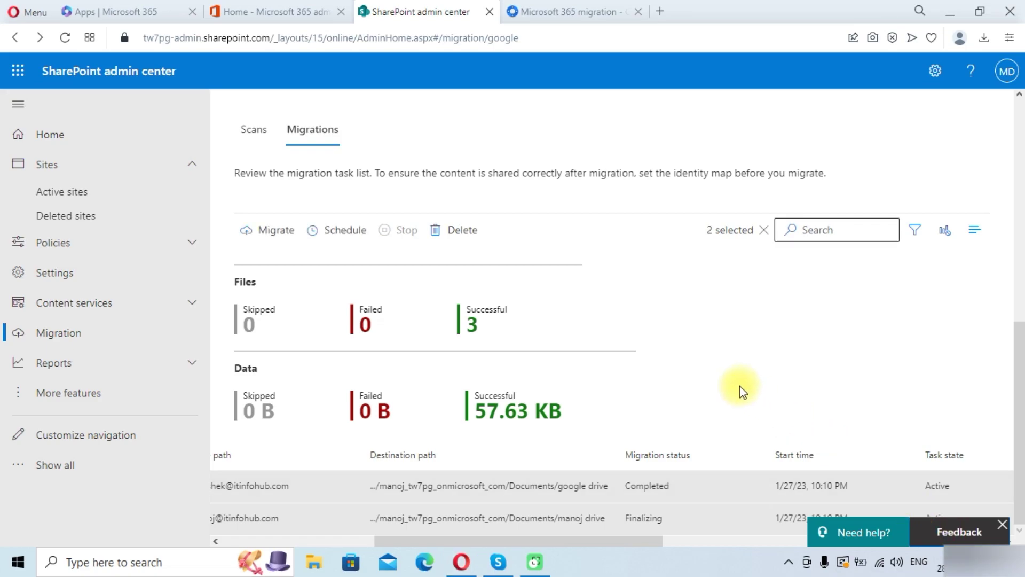
{"action": "left_click_drag", "start_coordinate": [534, 543], "coordinate": [560, 548]}
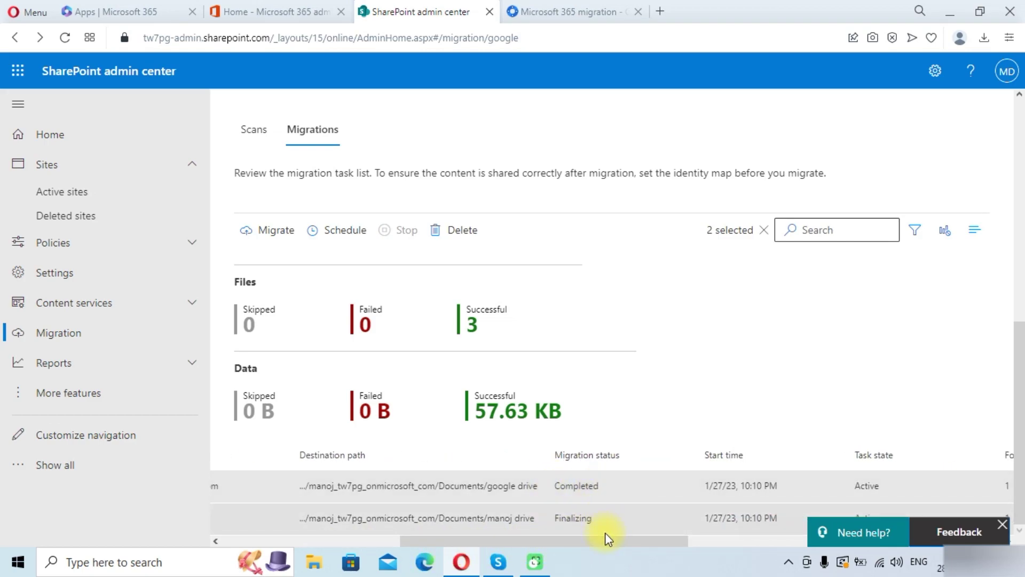
{"action": "left_click_drag", "start_coordinate": [612, 548], "coordinate": [636, 551]}
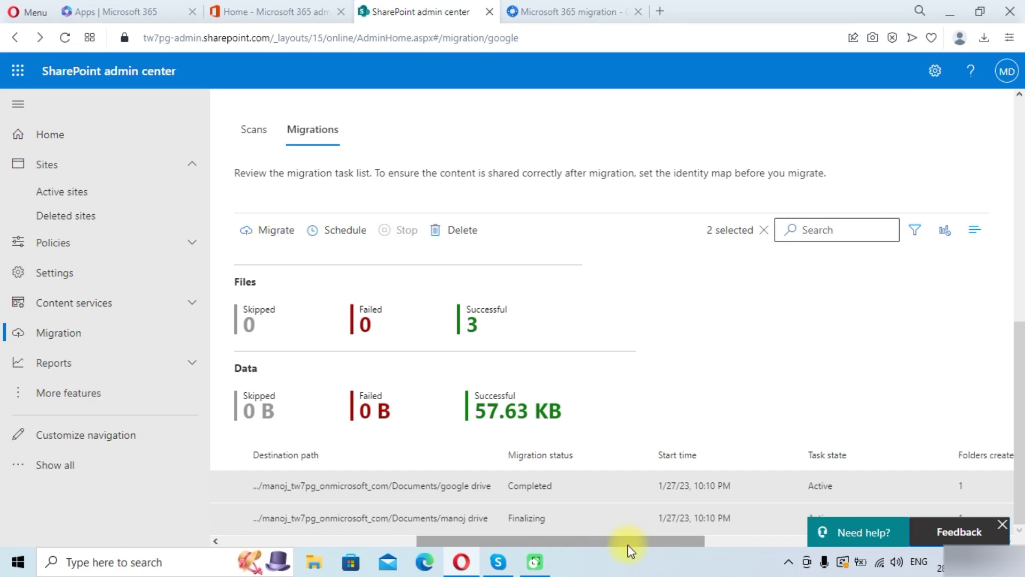
{"action": "left_click_drag", "start_coordinate": [627, 545], "coordinate": [577, 532]}
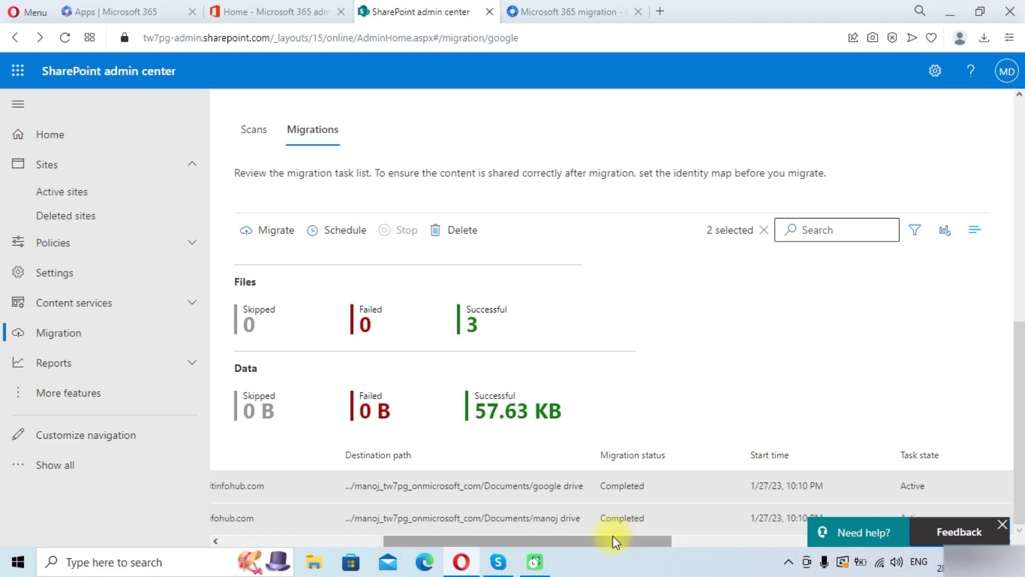
{"action": "left_click_drag", "start_coordinate": [613, 541], "coordinate": [427, 545]}
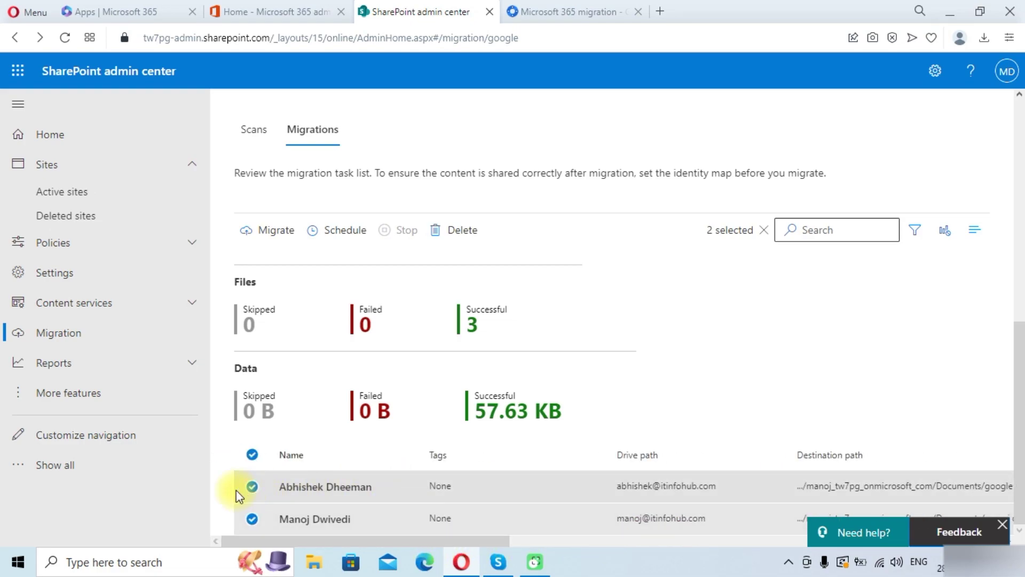
{"action": "left_click", "coordinate": [252, 487]}
{"action": "left_click", "coordinate": [251, 517]}
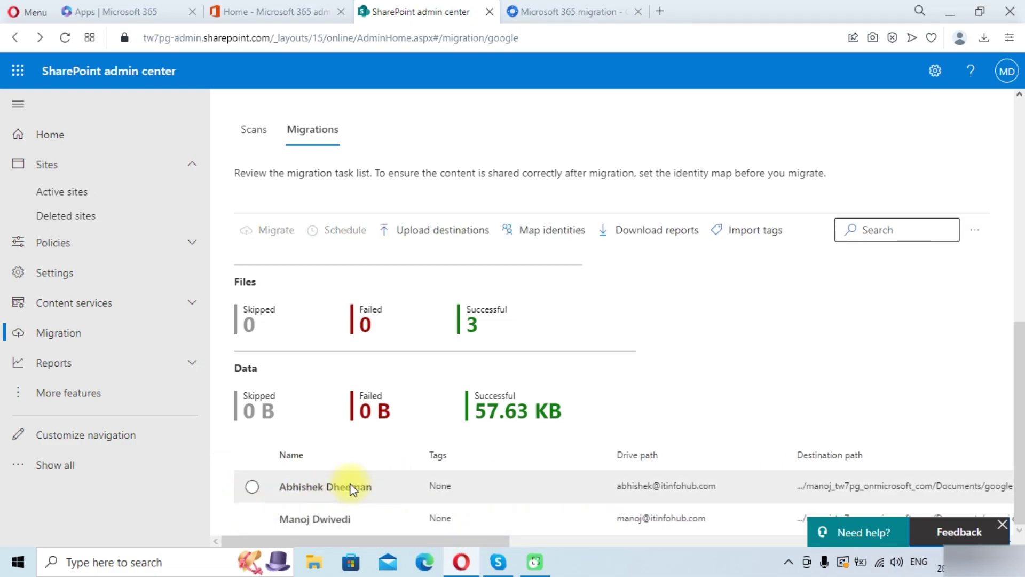
{"action": "left_click", "coordinate": [349, 487]}
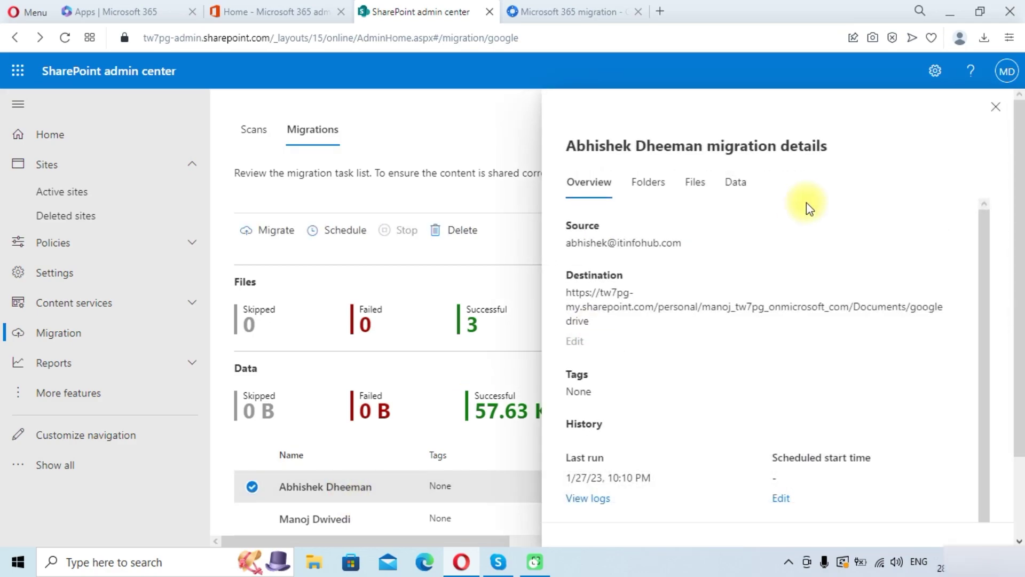
{"action": "scroll", "coordinate": [630, 362], "scroll_direction": "down", "scroll_amount": 3}
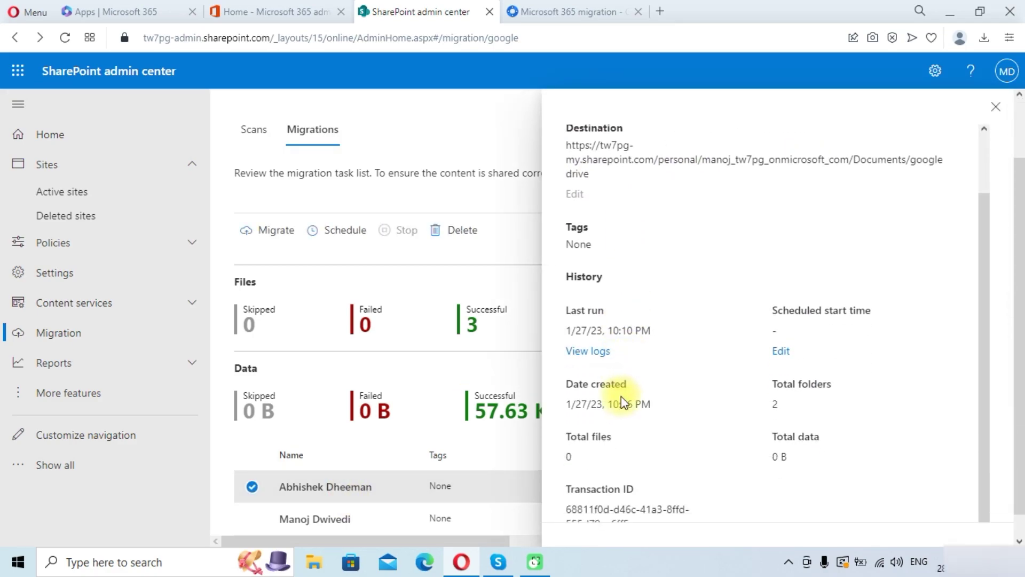
{"action": "scroll", "coordinate": [624, 406], "scroll_direction": "up", "scroll_amount": 1}
{"action": "scroll", "coordinate": [636, 272], "scroll_direction": "up", "scroll_amount": 2}
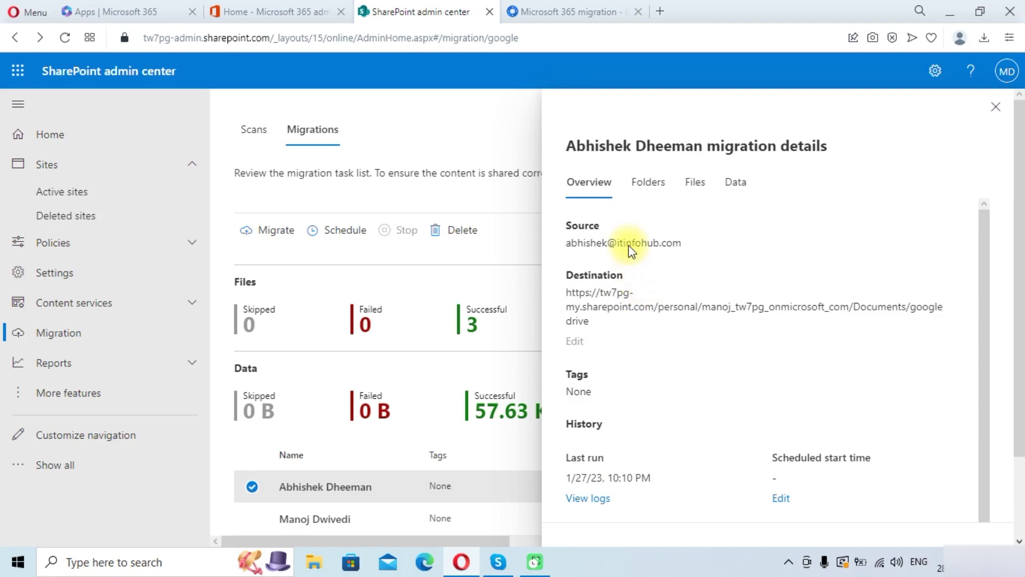
{"action": "left_click", "coordinate": [648, 182]}
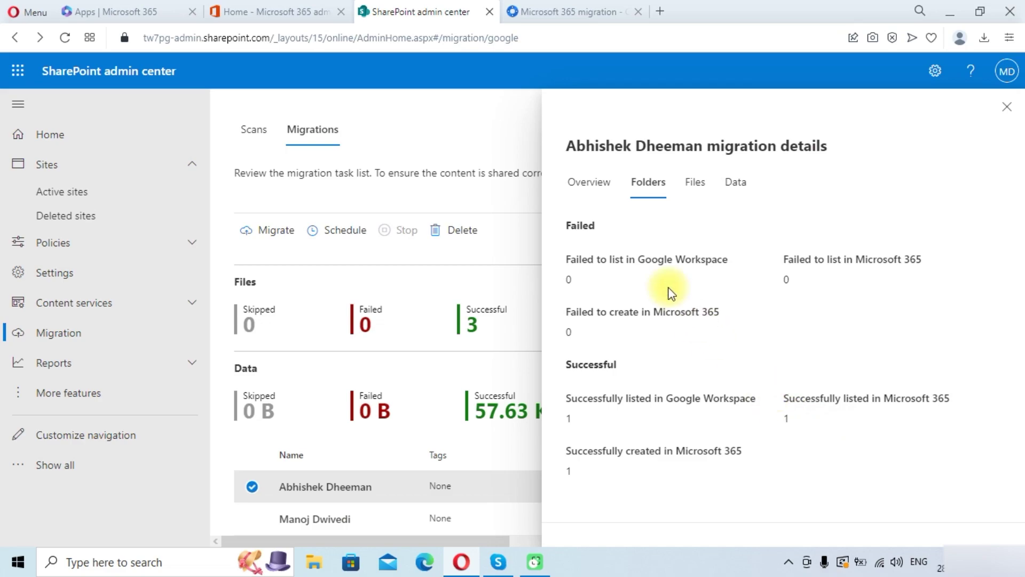
{"action": "left_click", "coordinate": [1006, 106]}
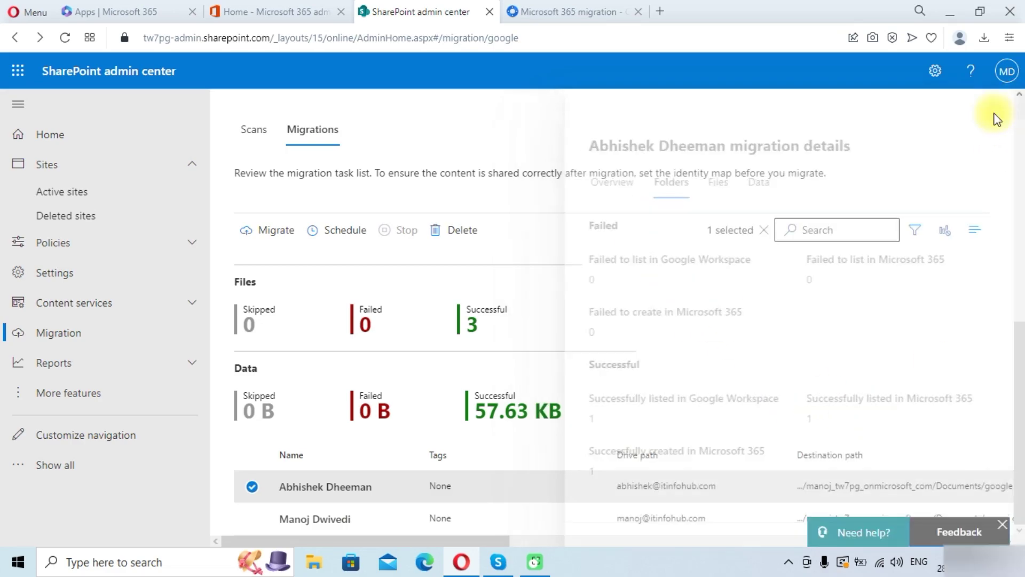
{"action": "left_click", "coordinate": [338, 522]}
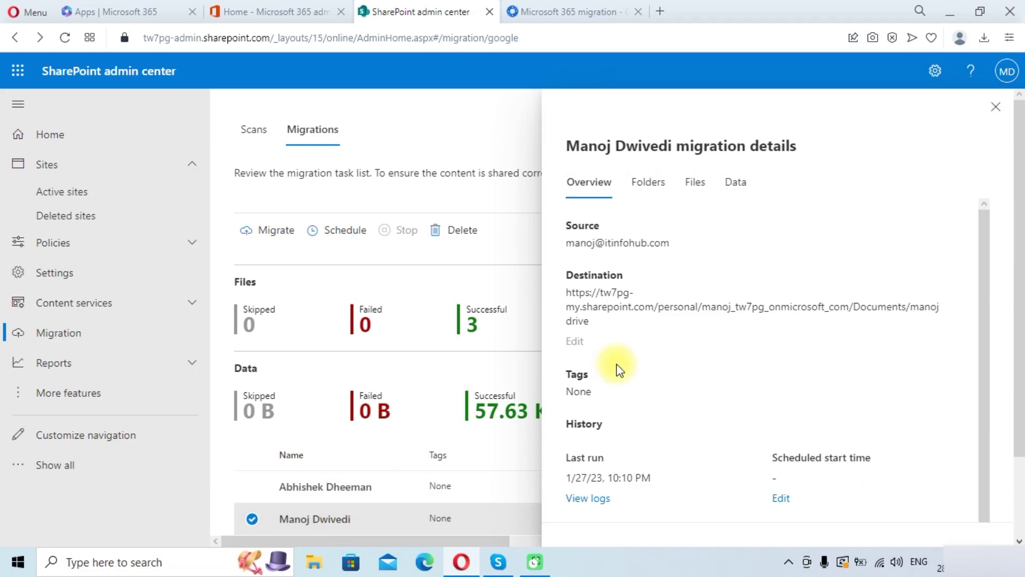
{"action": "left_click", "coordinate": [649, 182]}
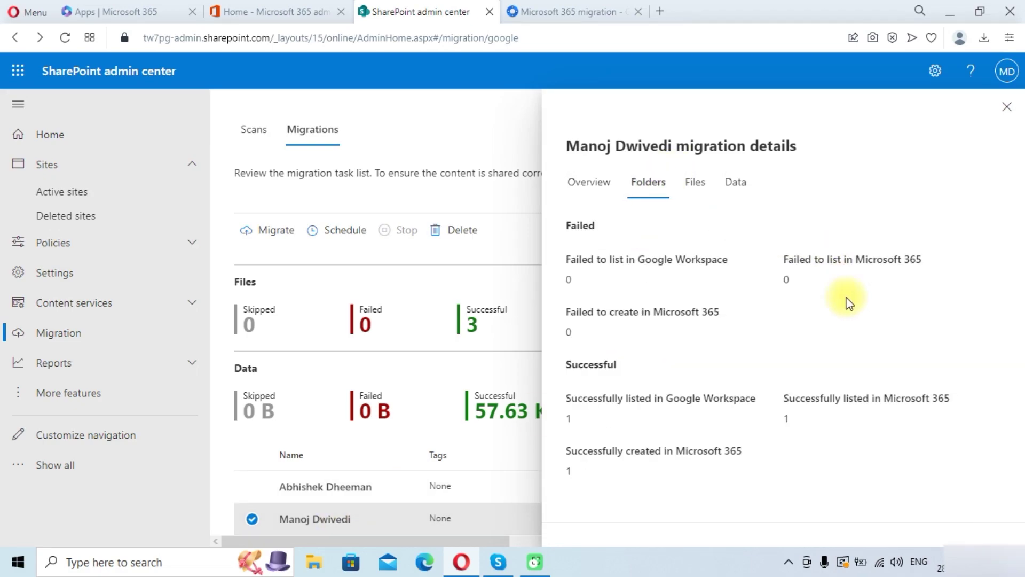
{"action": "double_click", "coordinate": [567, 420]}
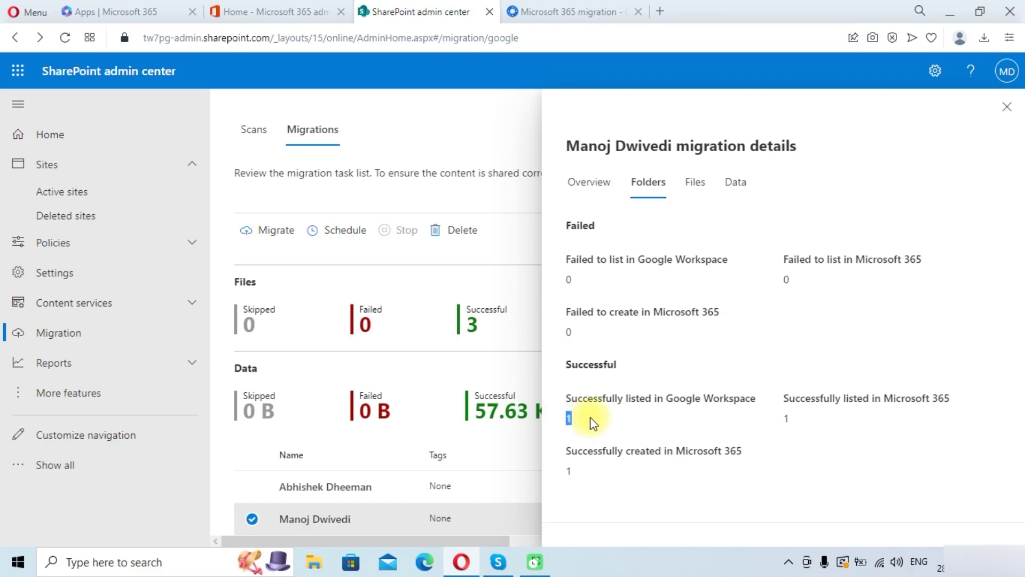
{"action": "left_click", "coordinate": [787, 426]}
{"action": "left_click_drag", "start_coordinate": [835, 401], "coordinate": [807, 419]}
{"action": "left_click", "coordinate": [806, 419]}
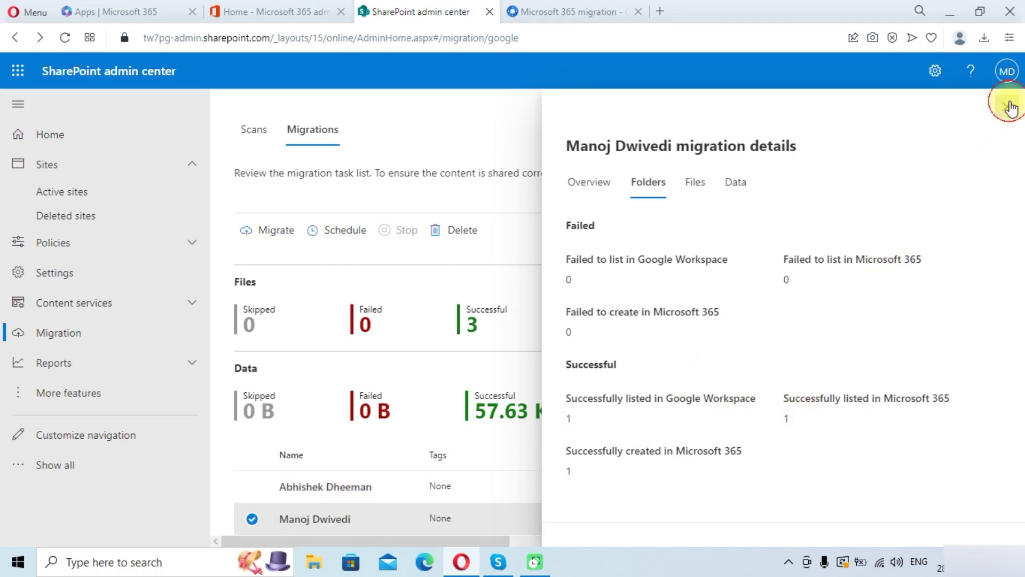
{"action": "left_click", "coordinate": [1007, 106]}
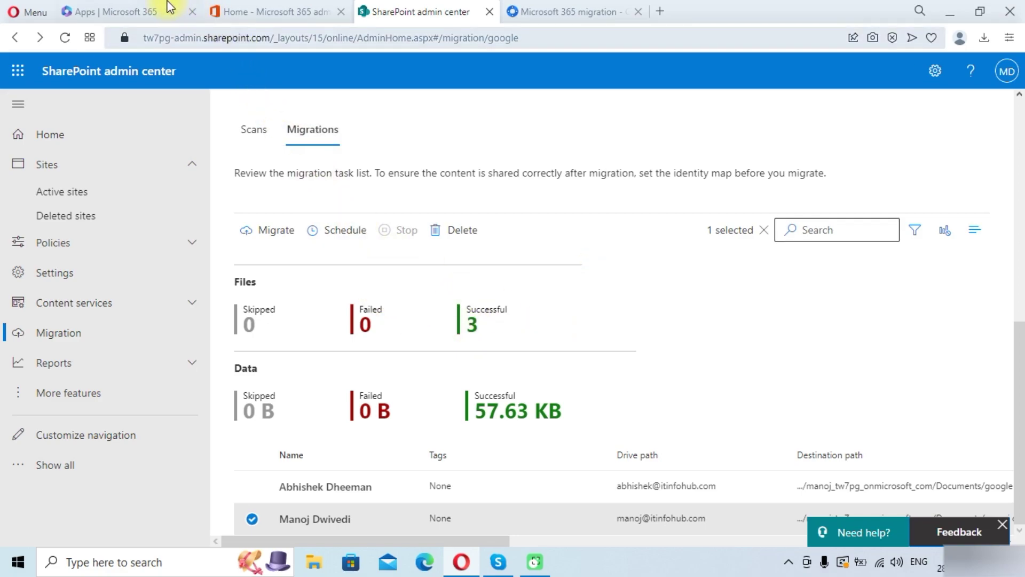
Launch OneDrive from the Microsoft 365 Apps page to view the migrated folders.
{"action": "left_click", "coordinate": [174, 8]}
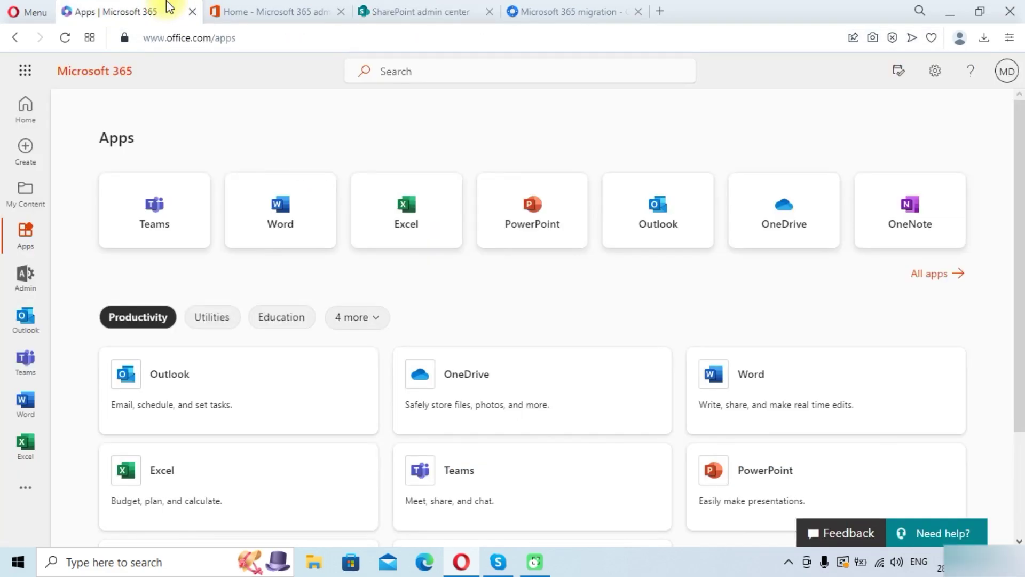
{"action": "left_click", "coordinate": [791, 225]}
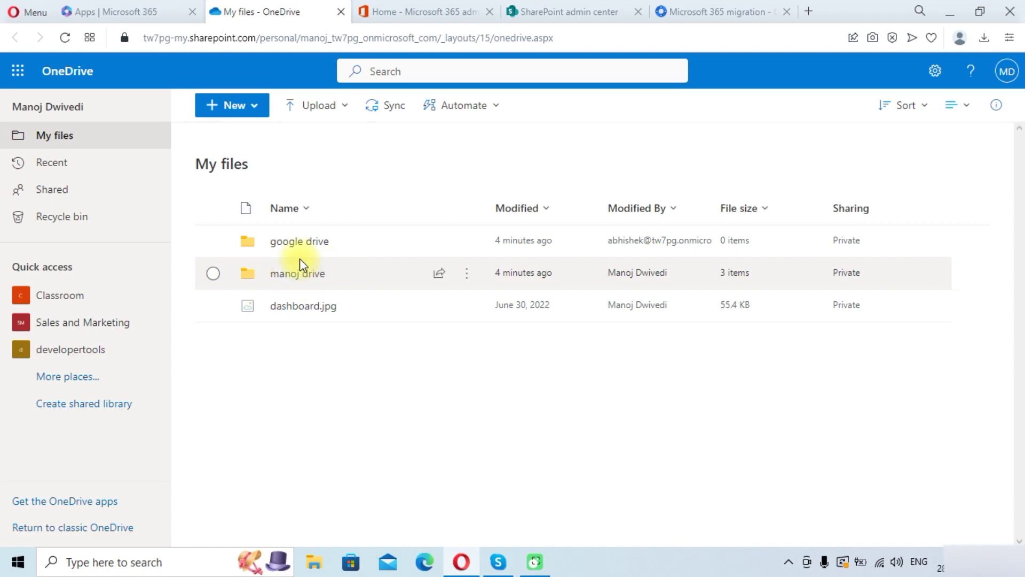
{"action": "left_click", "coordinate": [299, 274]}
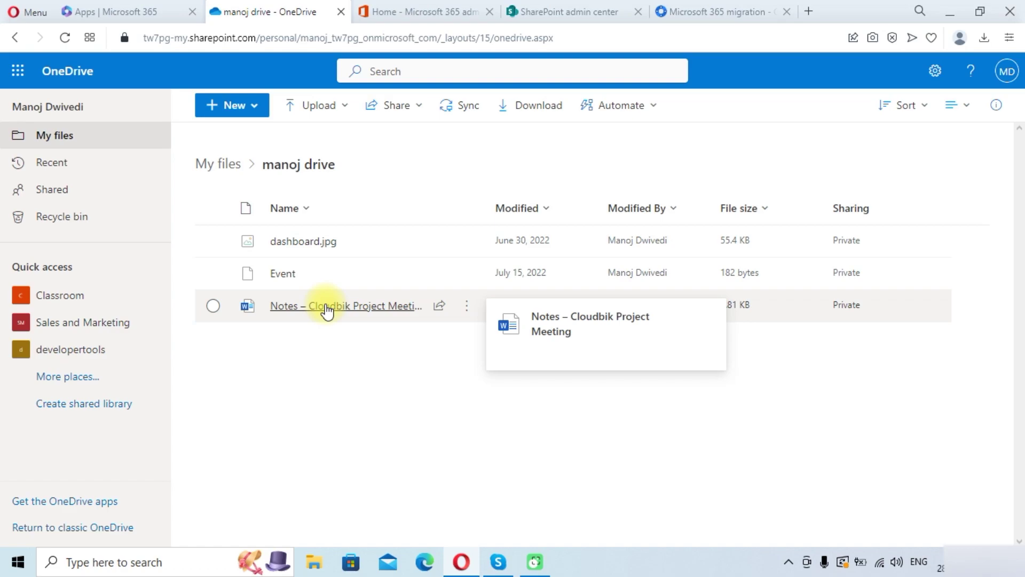
{"action": "left_click", "coordinate": [219, 166]}
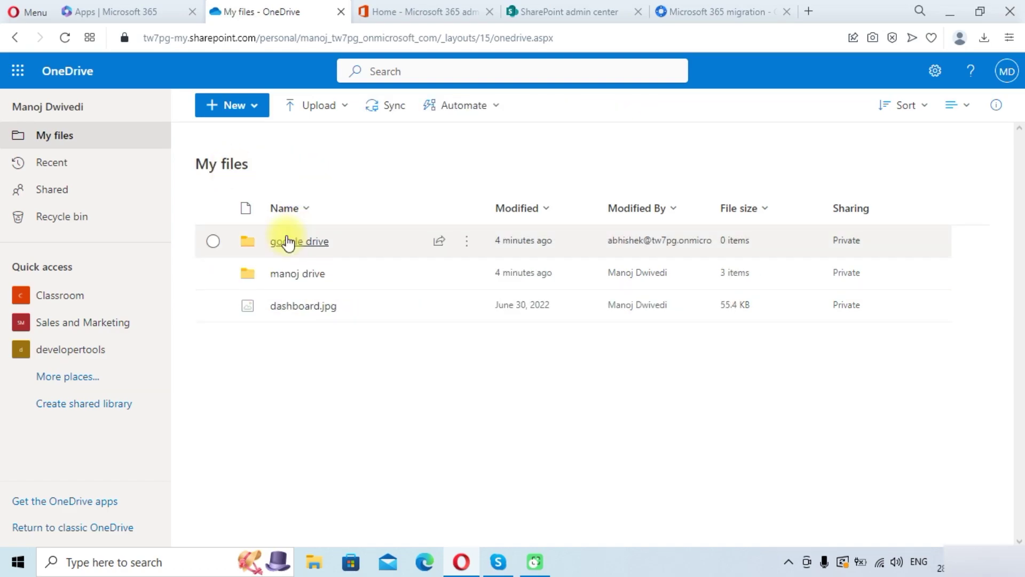